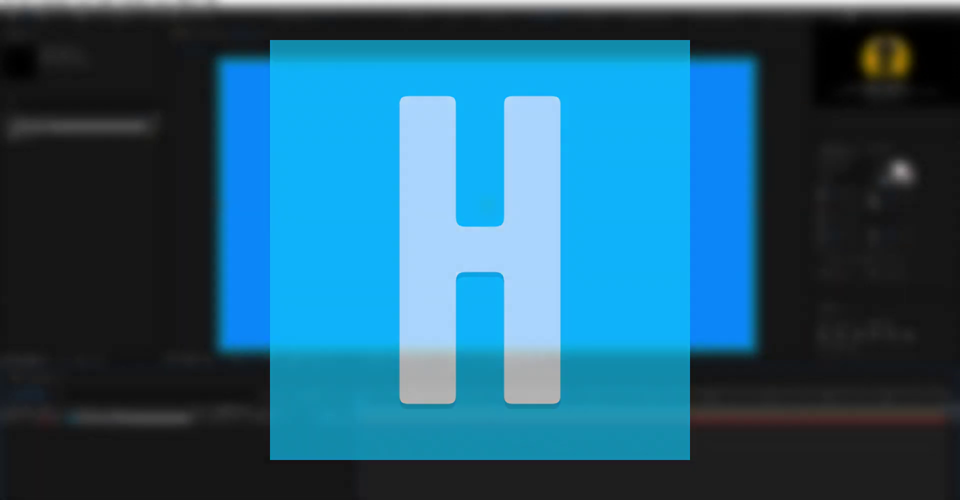
Step: Centre the typed H in the composition and lock its text layer
{"action": "type", "text": "H"}
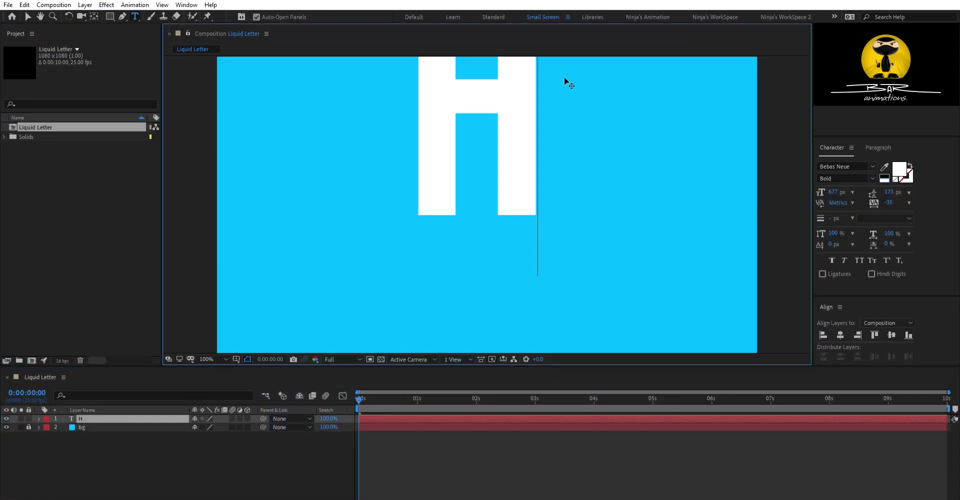
{"action": "left_click", "coordinate": [892, 335]}
{"action": "left_click", "coordinate": [840, 335]}
{"action": "left_click", "coordinate": [29, 419]}
Step: Draw a red rectangle over the H's left bar and duplicate its path onto the right bar
{"action": "key", "text": "q"}
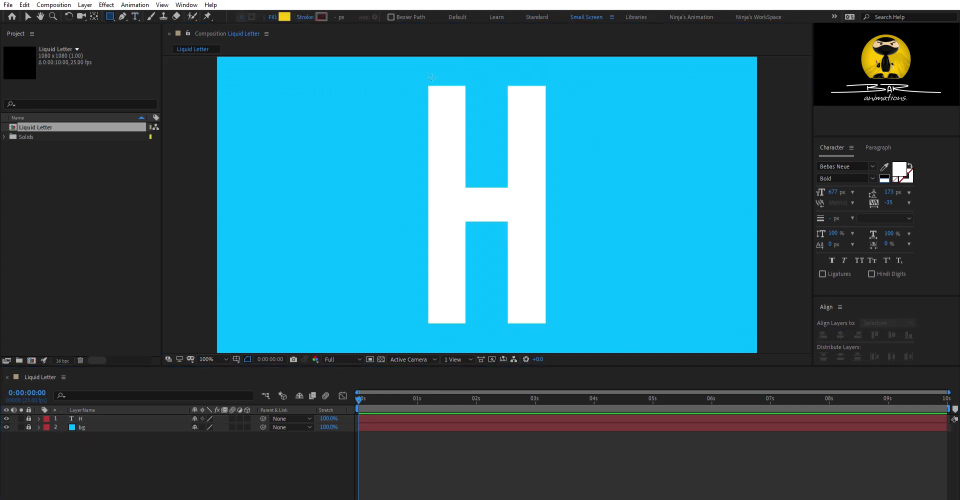
{"action": "left_click_drag", "start_coordinate": [428, 86], "coordinate": [473, 324]}
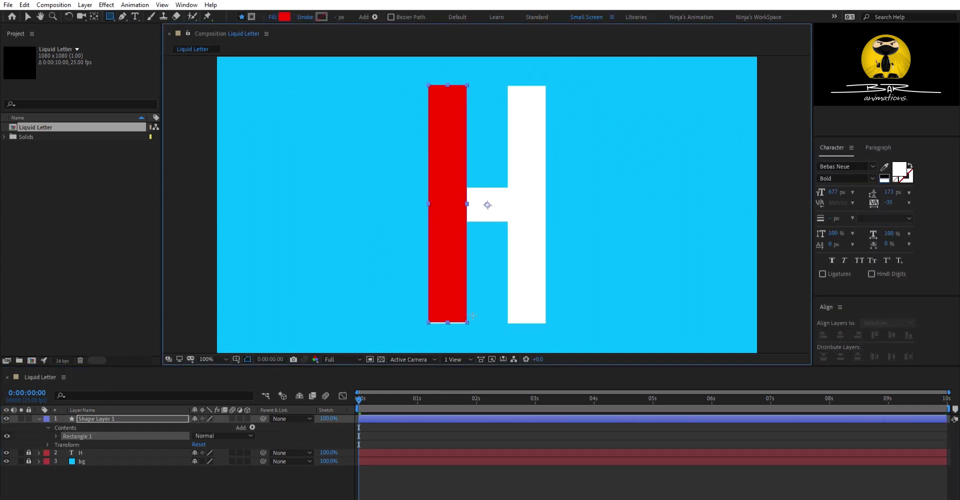
{"action": "left_click", "coordinate": [83, 420]}
{"action": "left_click", "coordinate": [55, 436]}
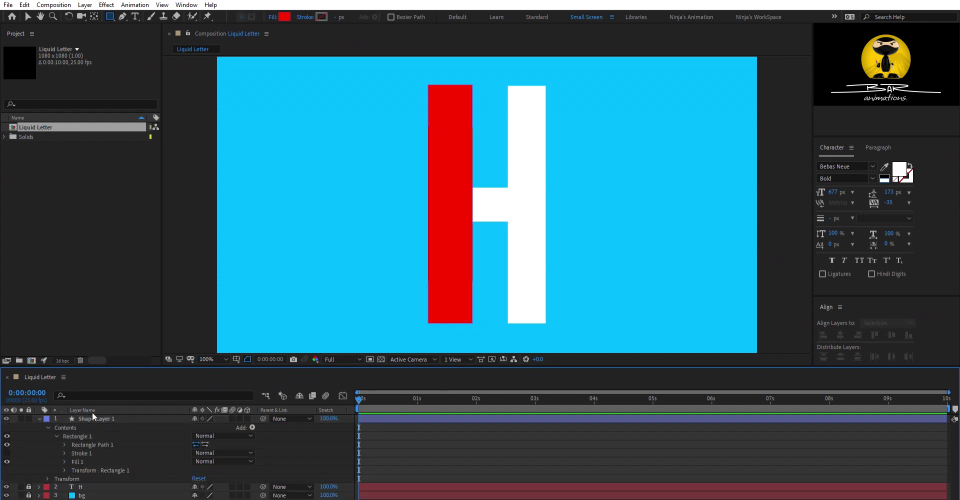
{"action": "left_click", "coordinate": [80, 444]}
{"action": "key", "text": "ctrl+d"}
{"action": "left_click", "coordinate": [65, 453]}
{"action": "left_click", "coordinate": [93, 461]}
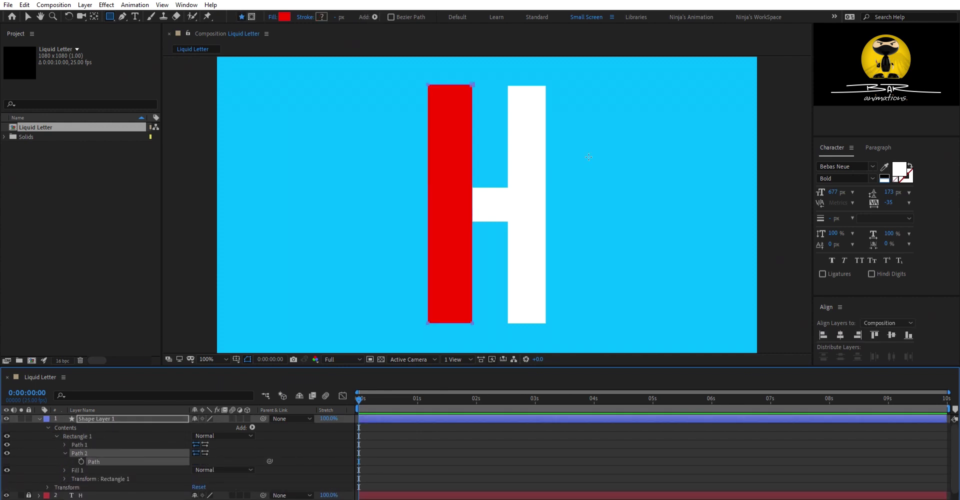
{"action": "key", "text": "shift+Right"}
{"action": "key", "text": "shift+Right"}
{"action": "key", "text": "shift+Right"}
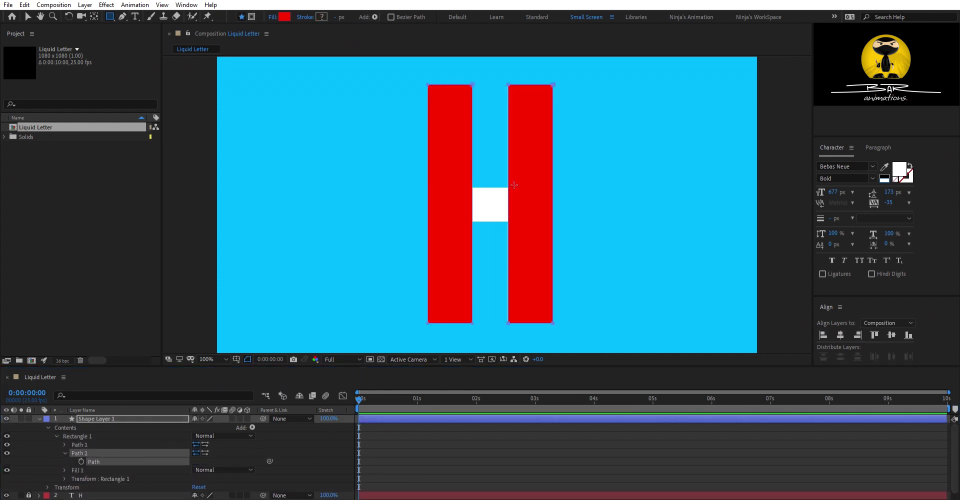
Step: Draw a crossbar rectangle and move its path into the same shape as the other bars
{"action": "left_click_drag", "start_coordinate": [448, 186], "coordinate": [530, 222]}
{"action": "left_click", "coordinate": [83, 436]}
{"action": "left_click", "coordinate": [56, 436]}
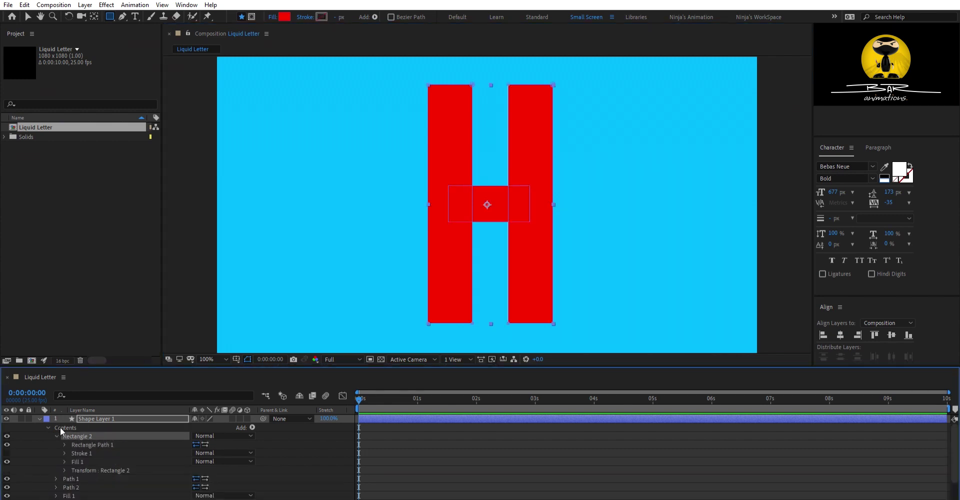
{"action": "key", "text": "ctrl+shift+g"}
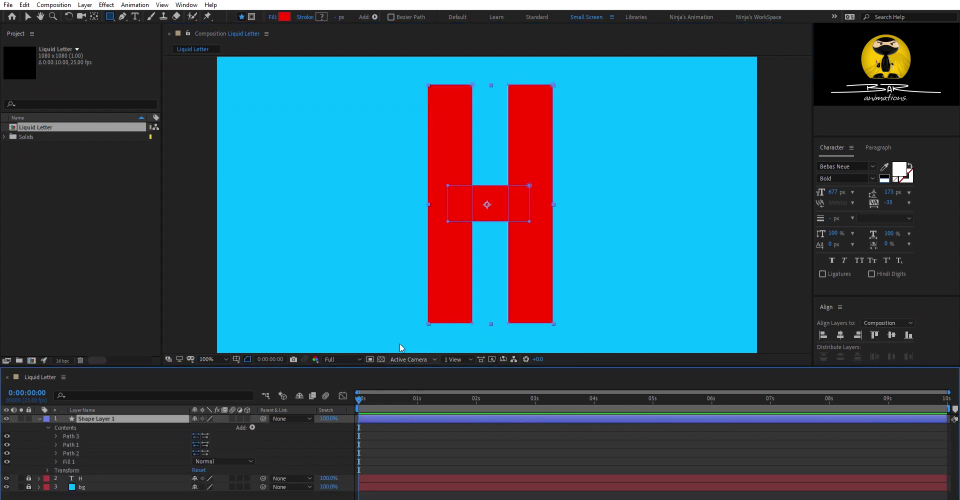
{"action": "key", "text": "v"}
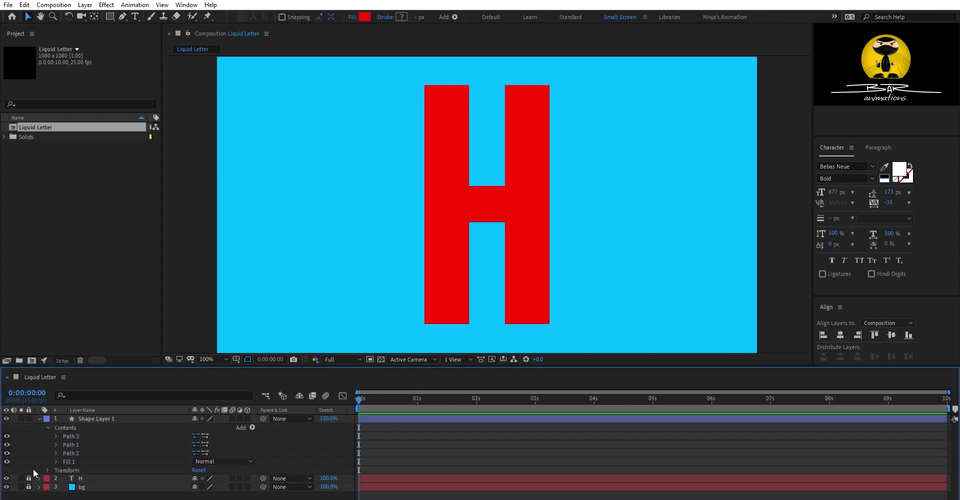
Step: Delete the original H text layer and pre-compose the red shape as Letter Comp
{"action": "left_click", "coordinate": [75, 478]}
{"action": "key", "text": "Delete"}
{"action": "left_click", "coordinate": [116, 419]}
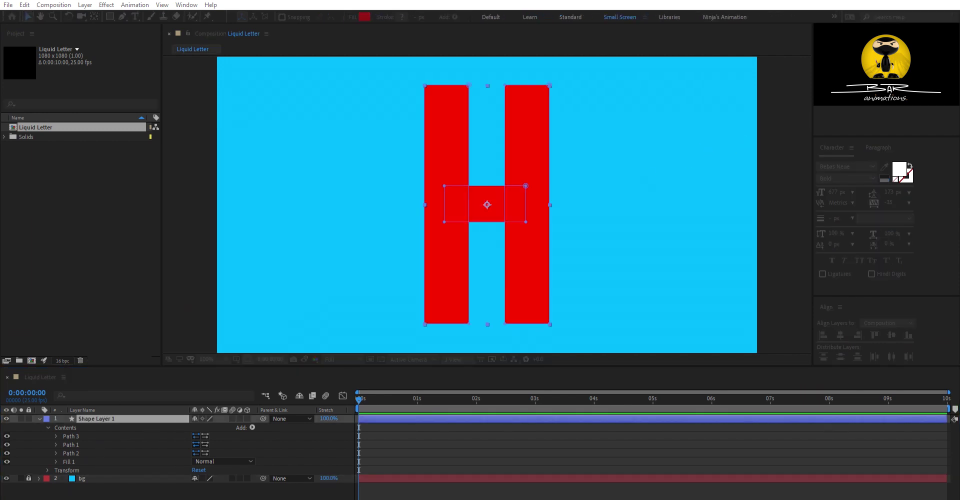
{"action": "key", "text": "Return"}
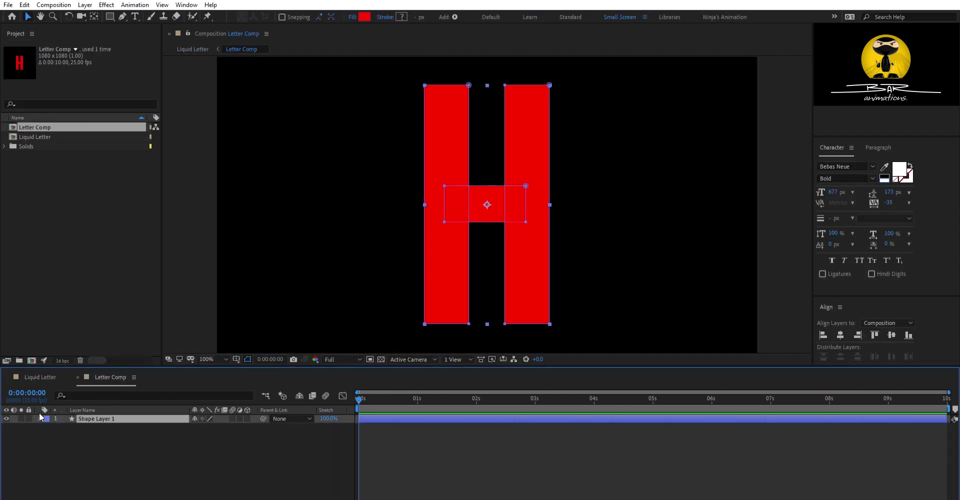
Step: Keyframe all three bar paths twenty frames in, then return to the start
{"action": "key", "text": "alt+shift+m"}
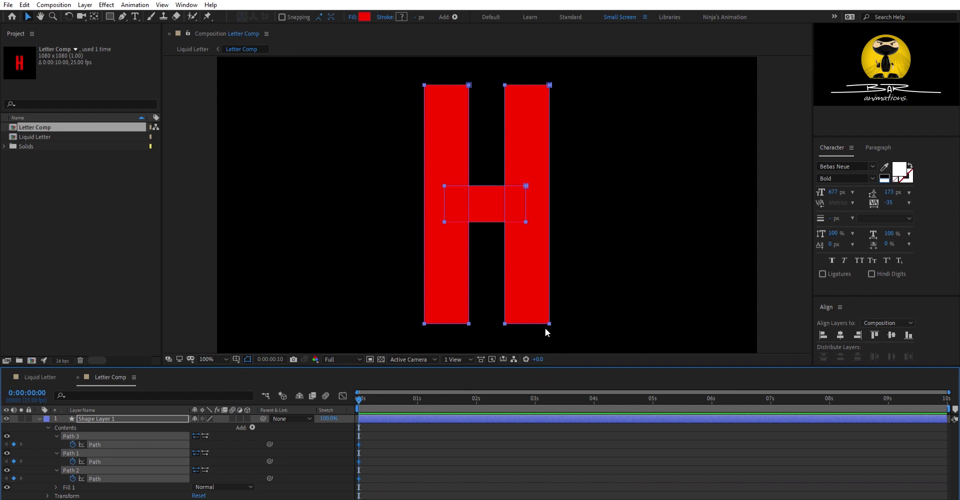
{"action": "key", "text": "shift+Page_Down"}
{"action": "key", "text": "shift+Page_Down"}
{"action": "key", "text": "Home"}
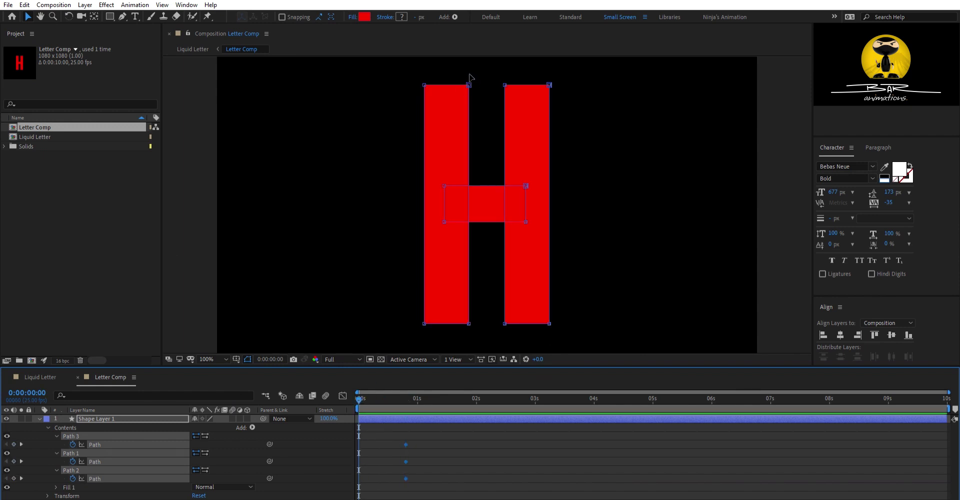
{"action": "key", "text": "apostrophe"}
{"action": "left_click", "coordinate": [446, 112]}
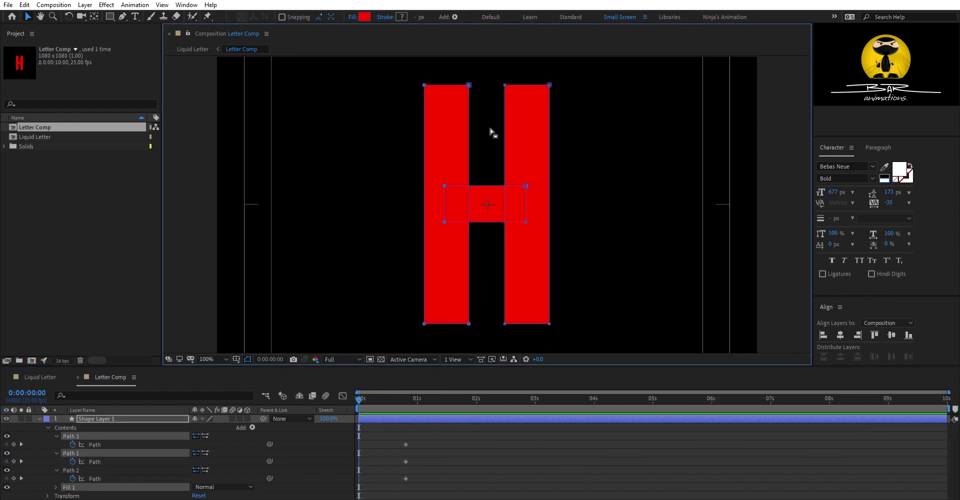
Step: At frame 0, collapse the right bar and crossbar onto the left bar, then preview
{"action": "left_click", "coordinate": [107, 442]}
{"action": "key", "text": "ctrl+v"}
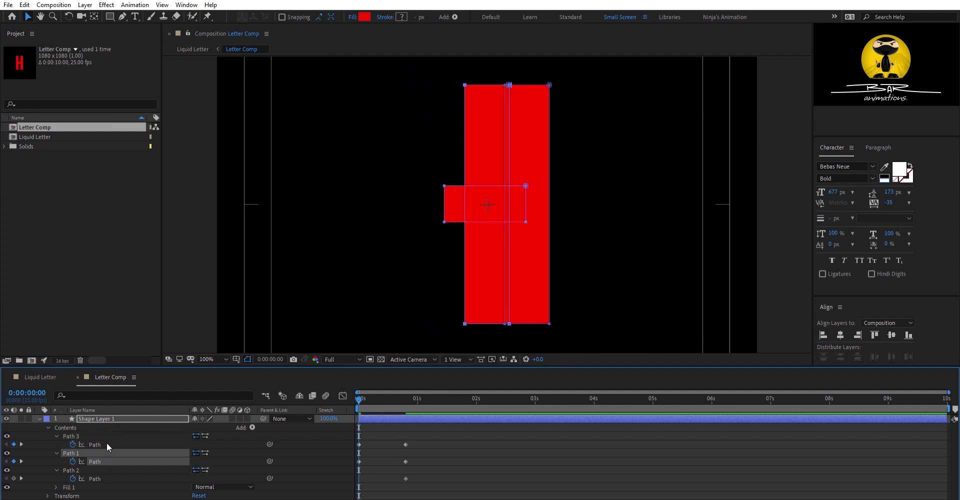
{"action": "left_click", "coordinate": [95, 478]}
{"action": "key", "text": "ctrl+v"}
{"action": "left_click", "coordinate": [94, 445]}
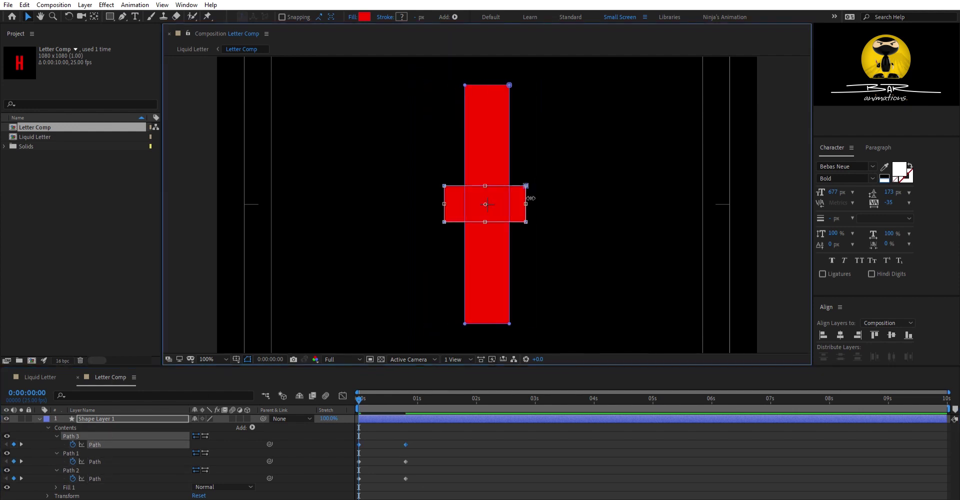
{"action": "left_click_drag", "start_coordinate": [506, 201], "coordinate": [496, 202]}
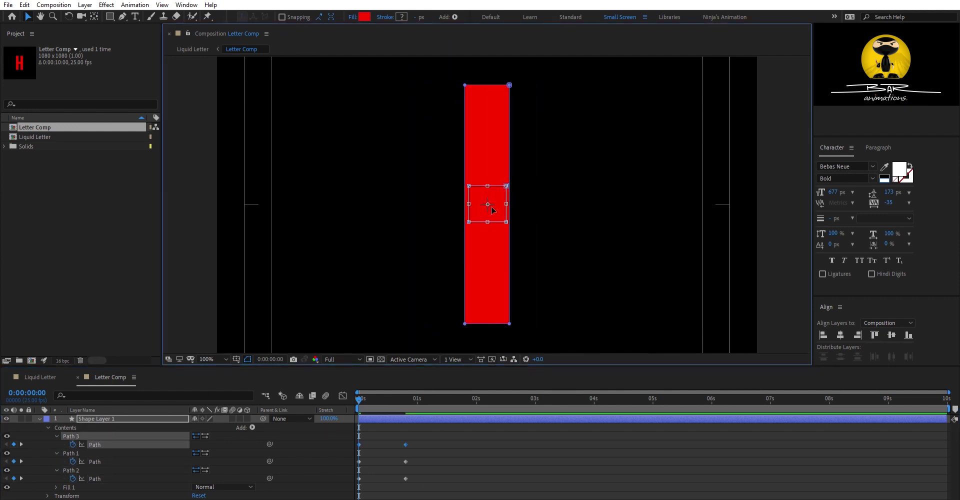
{"action": "key", "text": "space"}
Step: Ease all path keyframes to about 70% influence in the speed graph
{"action": "key", "text": "space"}
{"action": "left_click_drag", "start_coordinate": [440, 435], "coordinate": [351, 482]}
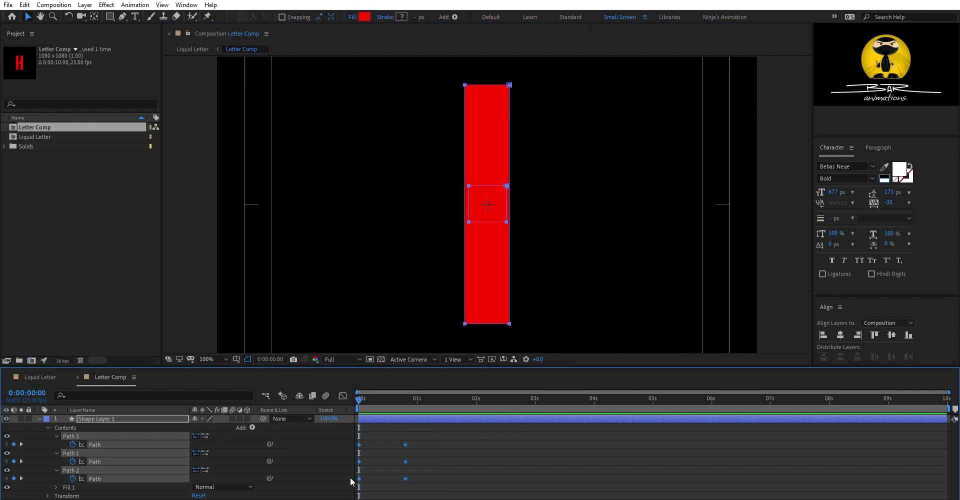
{"action": "left_click_drag", "start_coordinate": [362, 395], "coordinate": [429, 395]}
{"action": "left_click", "coordinate": [343, 395]}
{"action": "left_click_drag", "start_coordinate": [390, 480], "coordinate": [374, 467]}
{"action": "key", "text": "space"}
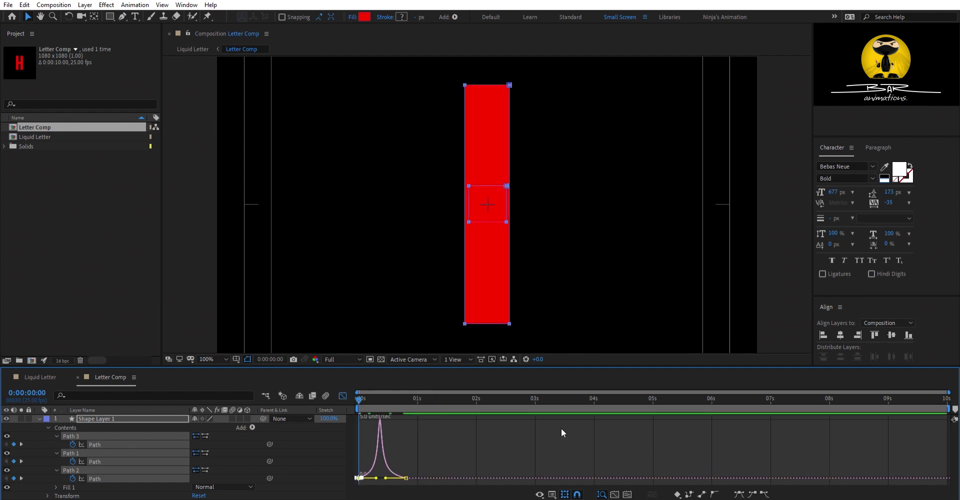
{"action": "left_click", "coordinate": [342, 396]}
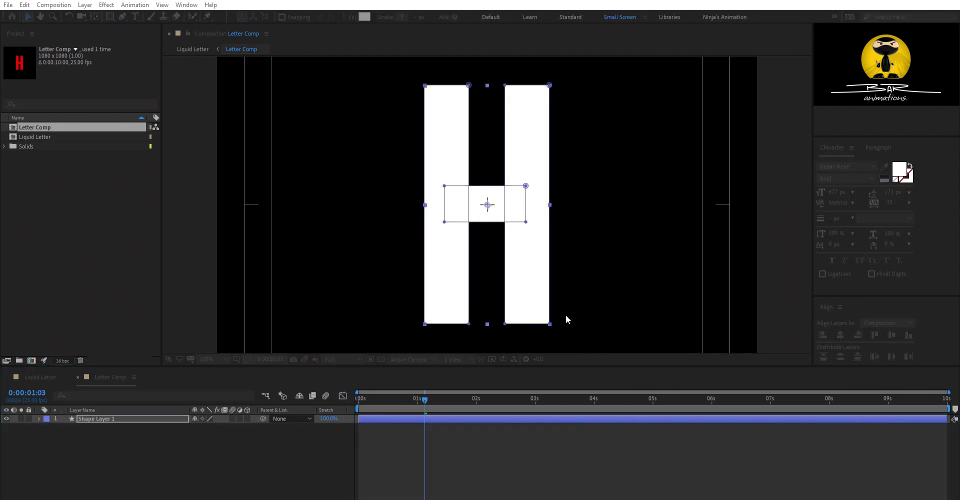
Step: Change the H's fill to white and preview the animation
{"action": "left_click", "coordinate": [415, 396]}
{"action": "key", "text": "space"}
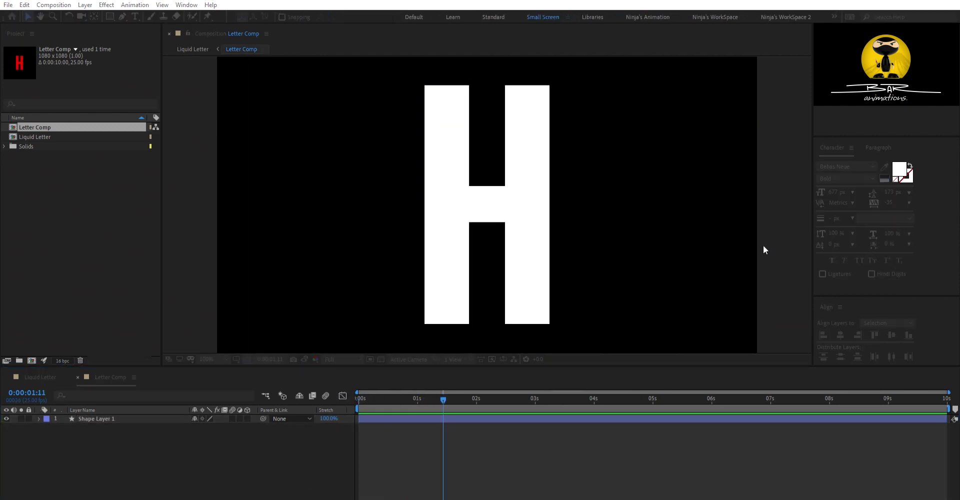
{"action": "key", "text": "ctrl+y"}
Step: Add a white solid and draw six horizontal bar masks across the H
{"action": "key", "text": "Return"}
{"action": "left_click", "coordinate": [6, 419]}
{"action": "key", "text": "q"}
{"action": "left_click_drag", "start_coordinate": [446, 99], "coordinate": [529, 119]}
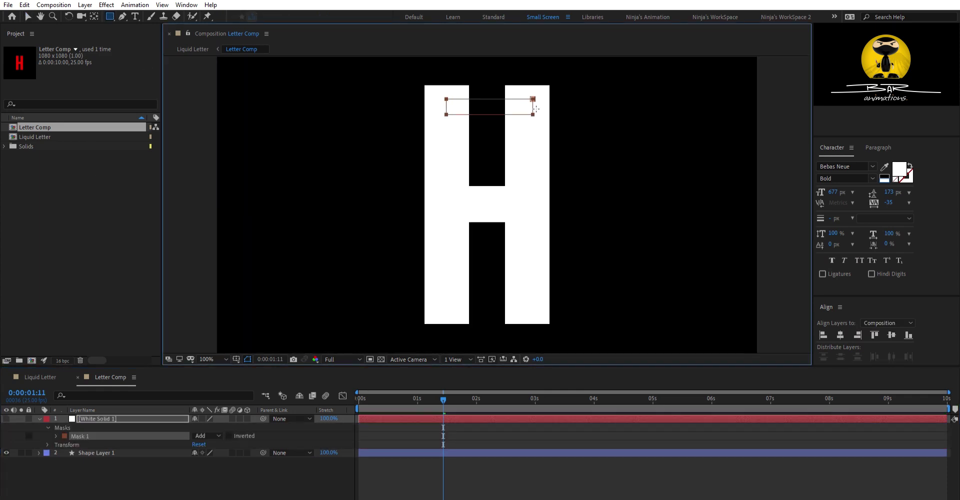
{"action": "left_click_drag", "start_coordinate": [448, 140], "coordinate": [531, 148]}
{"action": "left_click_drag", "start_coordinate": [447, 171], "coordinate": [528, 179]}
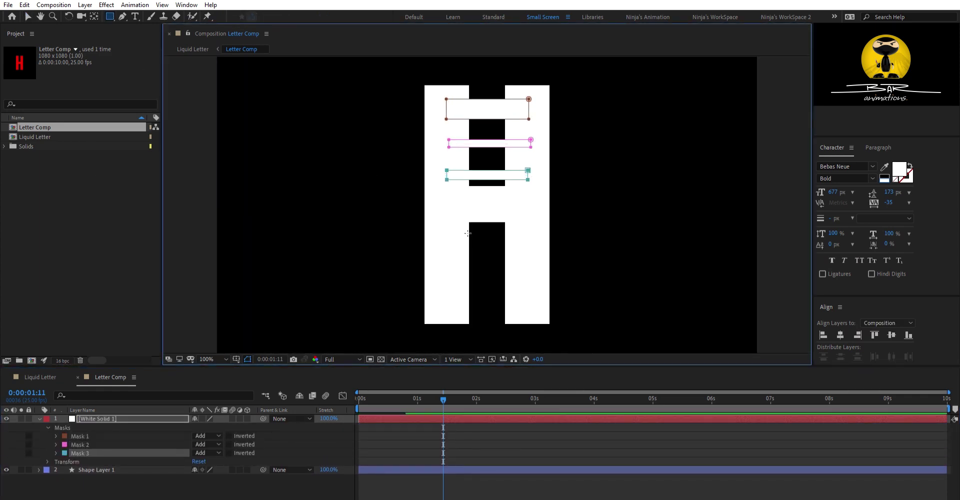
{"action": "left_click_drag", "start_coordinate": [452, 236], "coordinate": [525, 260]}
{"action": "left_click_drag", "start_coordinate": [457, 278], "coordinate": [527, 289]}
{"action": "left_click_drag", "start_coordinate": [453, 295], "coordinate": [530, 317]}
Step: Keyframe the mask paths at frame 20 and move the start keyframes to 0s
{"action": "key", "text": "m"}
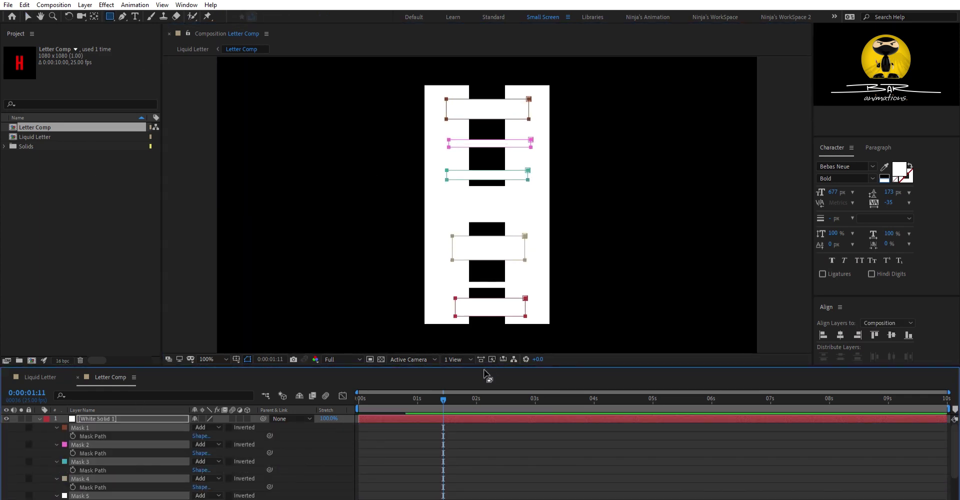
{"action": "left_click_drag", "start_coordinate": [443, 399], "coordinate": [406, 398]}
{"action": "left_click", "coordinate": [374, 419]}
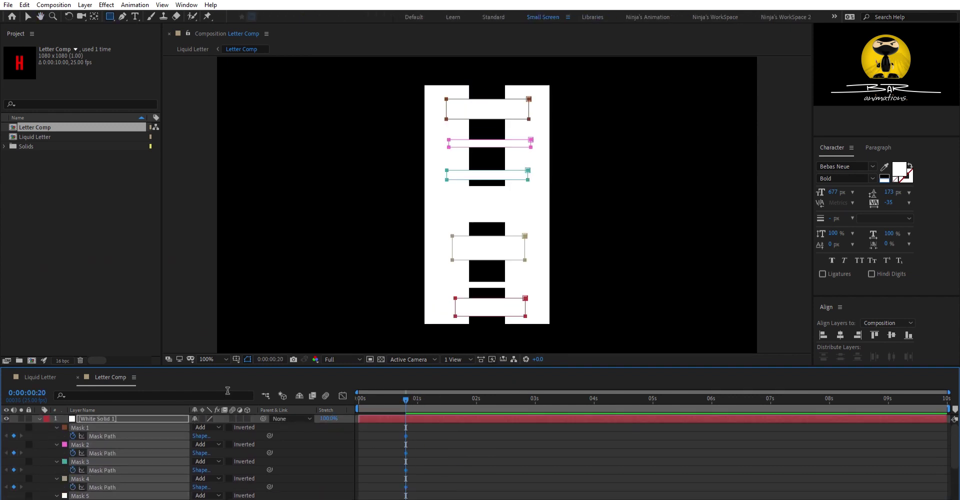
{"action": "key", "text": "Home"}
{"action": "left_click_drag", "start_coordinate": [375, 436], "coordinate": [358, 436]}
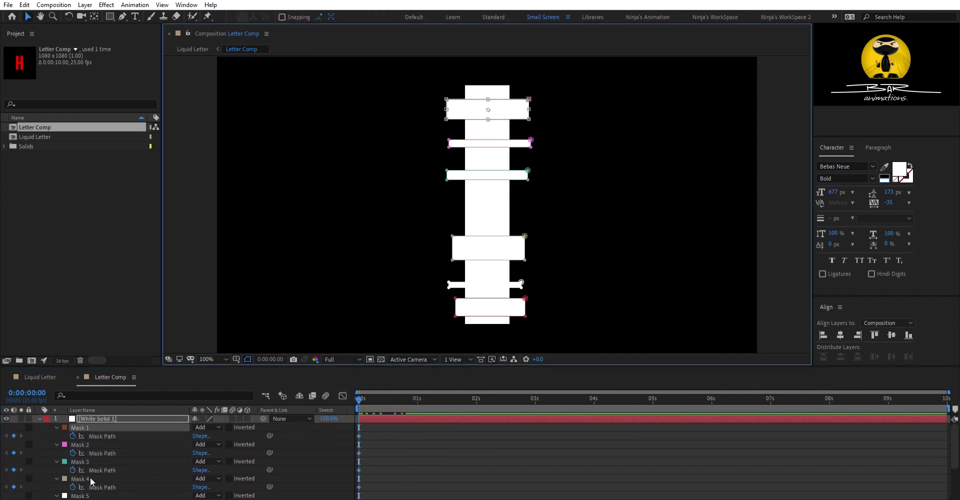
Step: At frame 0, free-transform Masks 2–6 together to narrow them to the letter's width
{"action": "key", "text": "h"}
{"action": "scroll", "coordinate": [120, 460], "scroll_direction": "down", "scroll_amount": 3}
{"action": "scroll", "coordinate": [104, 429], "scroll_direction": "up", "scroll_amount": 3}
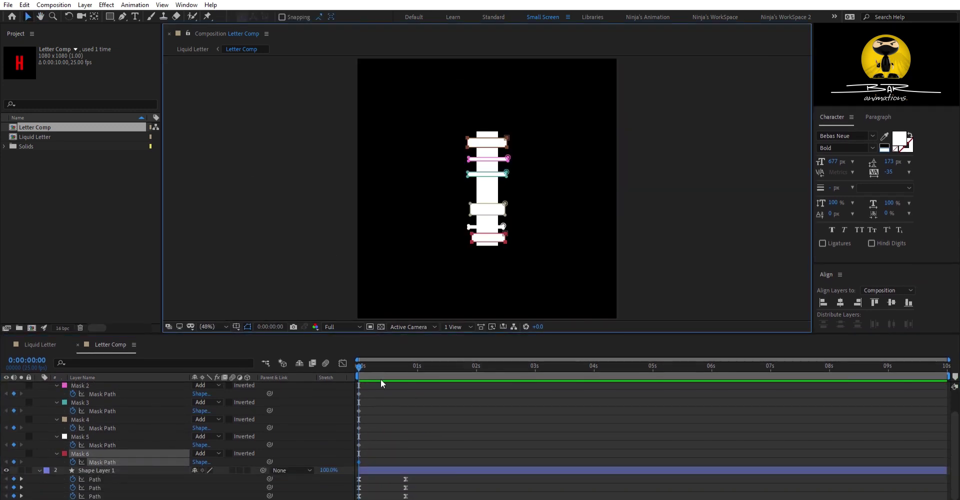
{"action": "key", "text": "ctrl+a"}
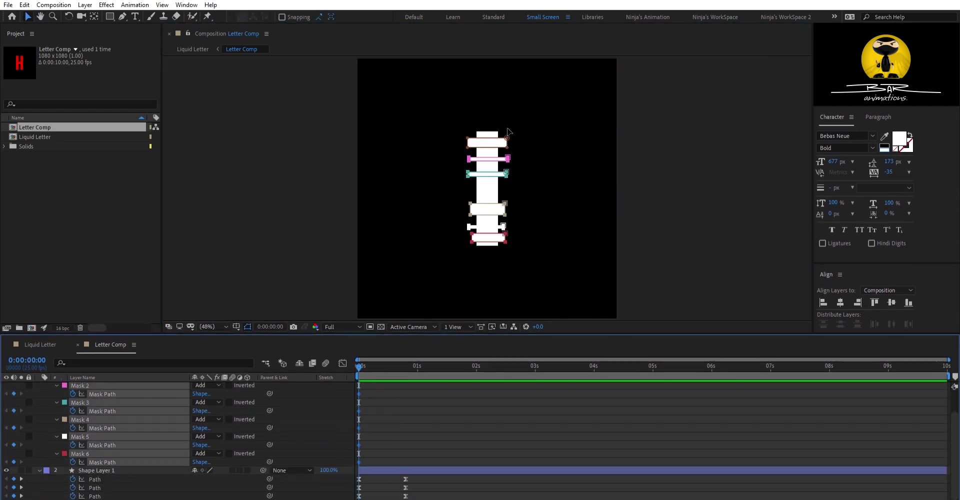
{"action": "key", "text": "ctrl+t"}
{"action": "left_click_drag", "start_coordinate": [509, 188], "coordinate": [499, 185]}
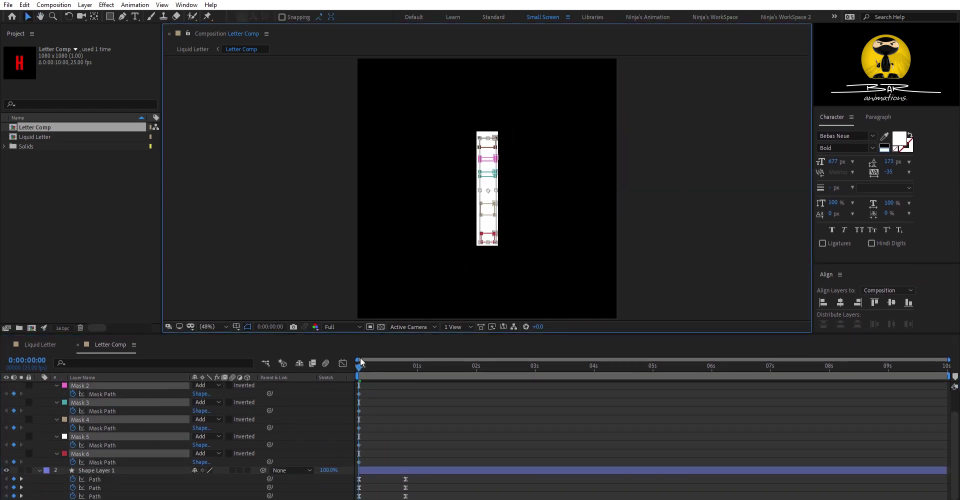
Step: At frame 20, widen the masks slightly and squash the brown and pink masks into thin bars
{"action": "left_click_drag", "start_coordinate": [361, 362], "coordinate": [406, 362]}
{"action": "left_click_drag", "start_coordinate": [499, 186], "coordinate": [502, 184]}
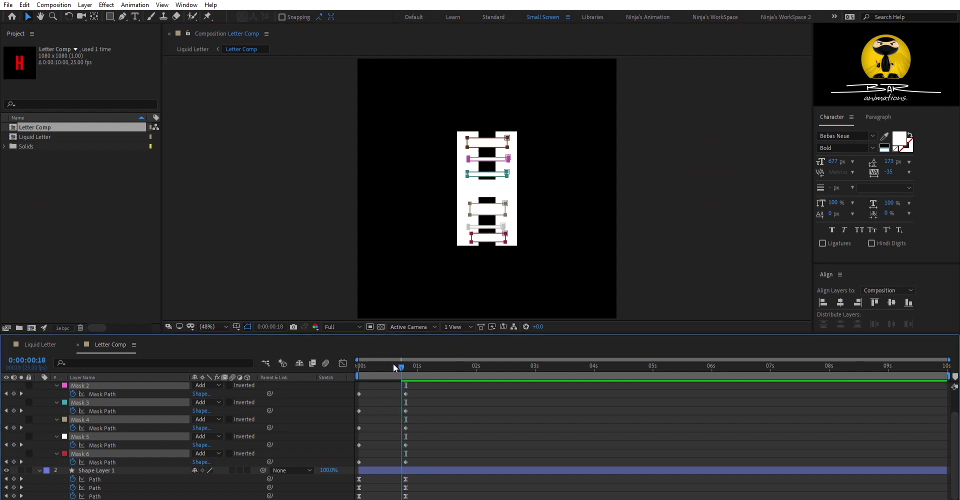
{"action": "scroll", "coordinate": [500, 130], "scroll_direction": "up", "scroll_amount": 4}
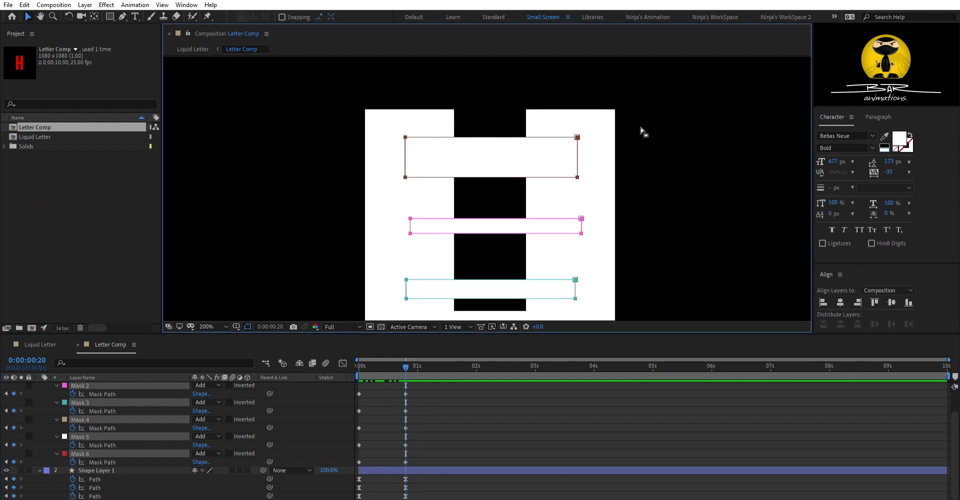
{"action": "left_click_drag", "start_coordinate": [494, 137], "coordinate": [495, 153]}
{"action": "left_click_drag", "start_coordinate": [495, 219], "coordinate": [495, 223]}
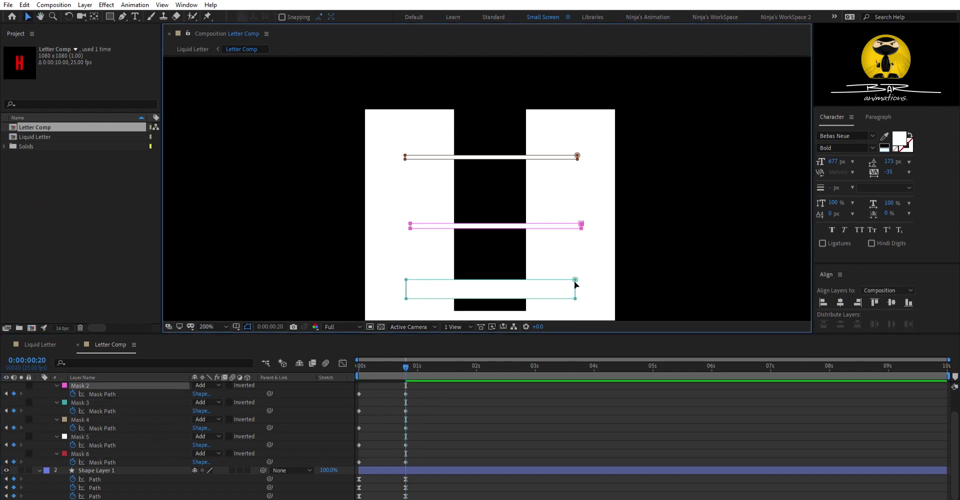
{"action": "scroll", "coordinate": [575, 285], "scroll_direction": "down", "scroll_amount": 2}
{"action": "left_click", "coordinate": [596, 156]}
{"action": "mouse_move", "coordinate": [532, 177]}
{"action": "left_mouse_down"}
{"action": "mouse_move", "coordinate": [569, 177]}
{"action": "mouse_move", "coordinate": [548, 199]}
{"action": "mouse_move", "coordinate": [557, 243]}
{"action": "left_mouse_up"}
{"action": "key", "text": "v"}
Step: Flatten Masks 5 and 6 into thin bars and apply Easy Ease to the mask keyframes
{"action": "left_click", "coordinate": [141, 400]}
{"action": "key", "text": "ctrl+a"}
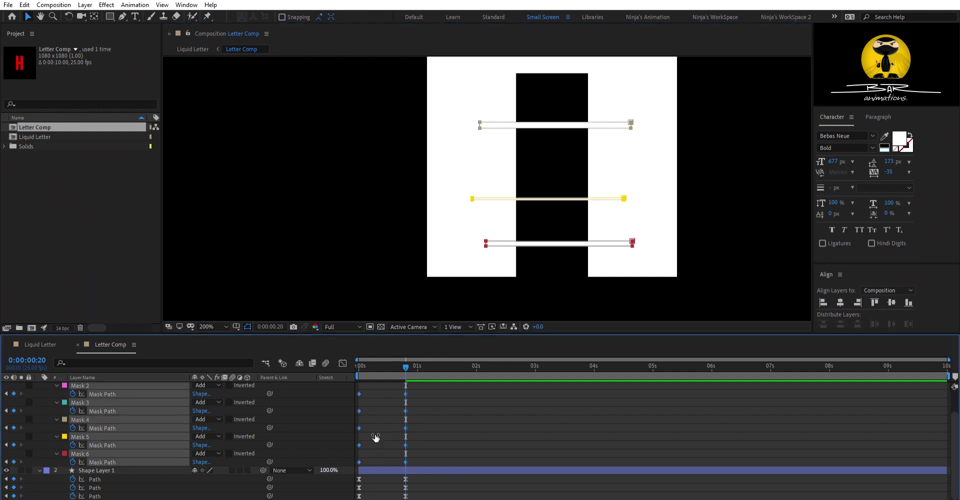
{"action": "scroll", "coordinate": [307, 477], "scroll_direction": "up", "scroll_amount": 2}
{"action": "key", "text": "F9"}
{"action": "left_click_drag", "start_coordinate": [391, 357], "coordinate": [344, 364]}
Step: Preview the mask reveal, then delay Shape Layer 1's path keyframes by one second
{"action": "key", "text": "shift+slash"}
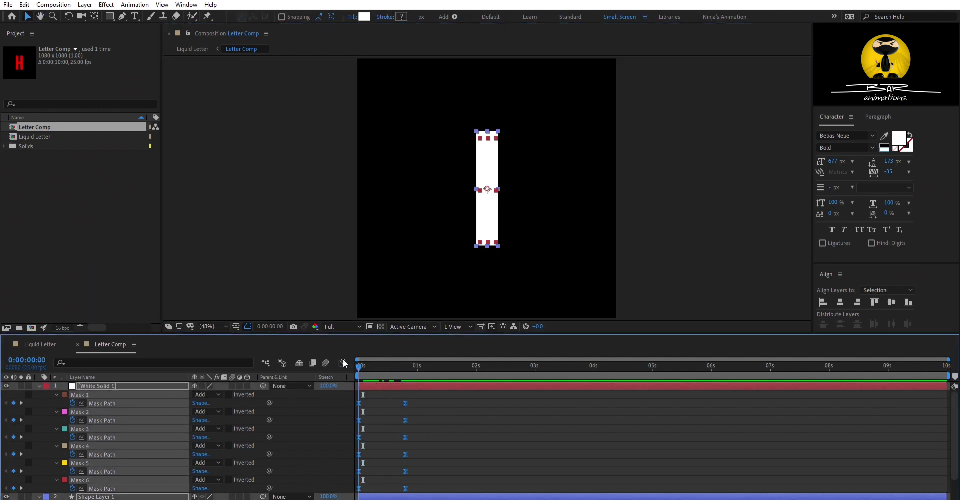
{"action": "key", "text": "space"}
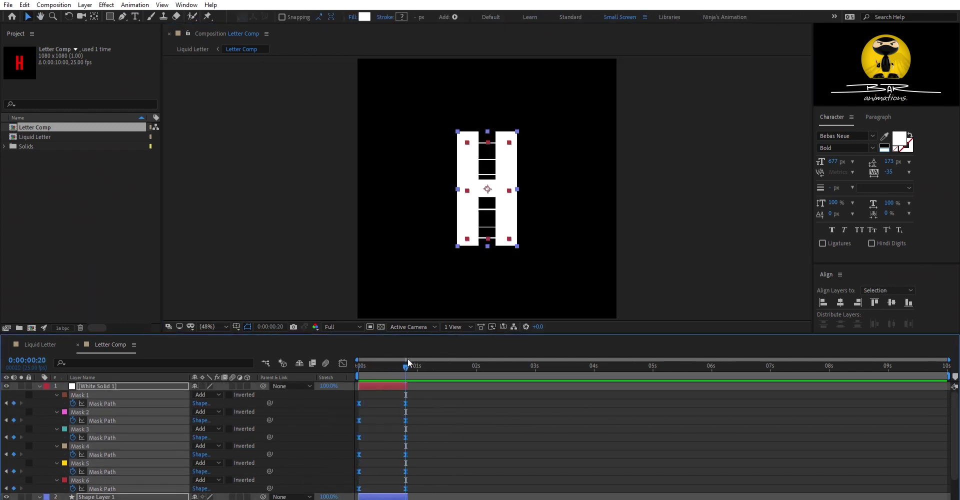
{"action": "key", "text": "space"}
{"action": "left_click", "coordinate": [420, 359]}
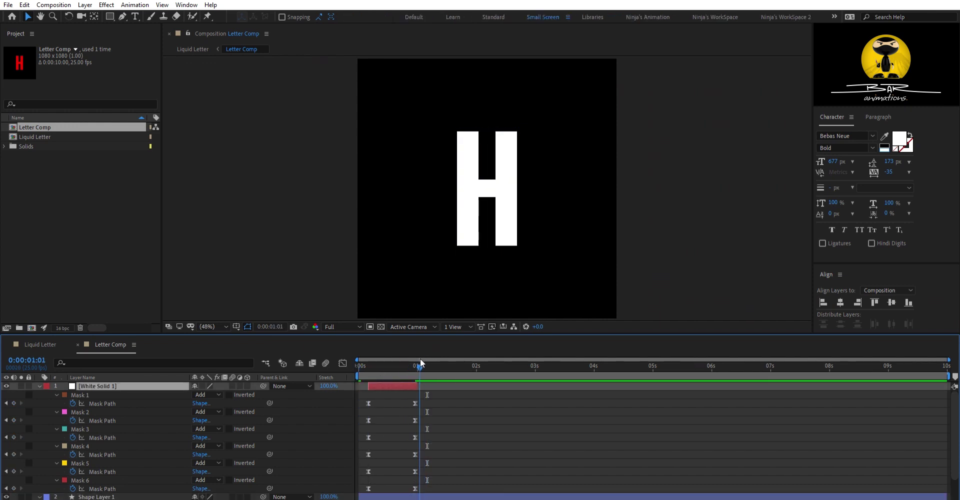
{"action": "scroll", "coordinate": [517, 362], "scroll_direction": "down", "scroll_amount": 1}
{"action": "mouse_move", "coordinate": [359, 479]}
{"action": "left_mouse_down"}
{"action": "mouse_move", "coordinate": [385, 468]}
{"action": "mouse_move", "coordinate": [417, 356]}
{"action": "left_mouse_up"}
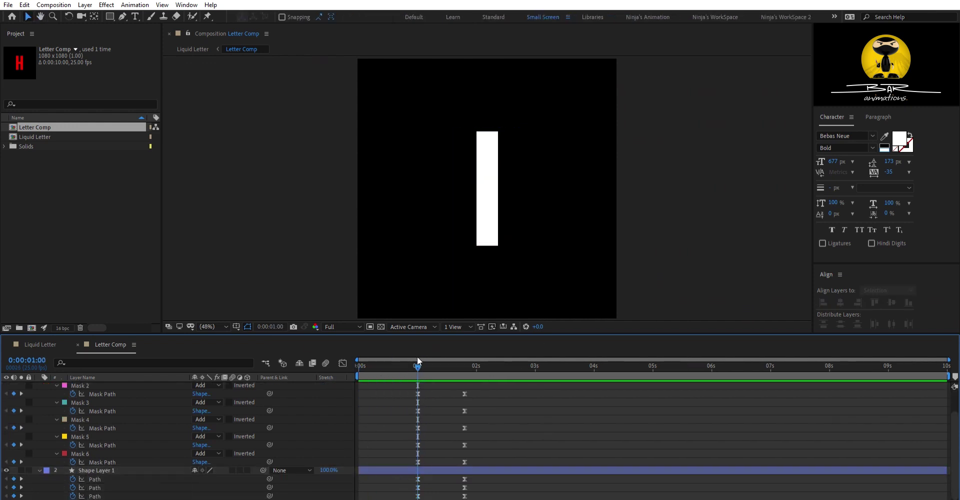
{"action": "left_click", "coordinate": [95, 471]}
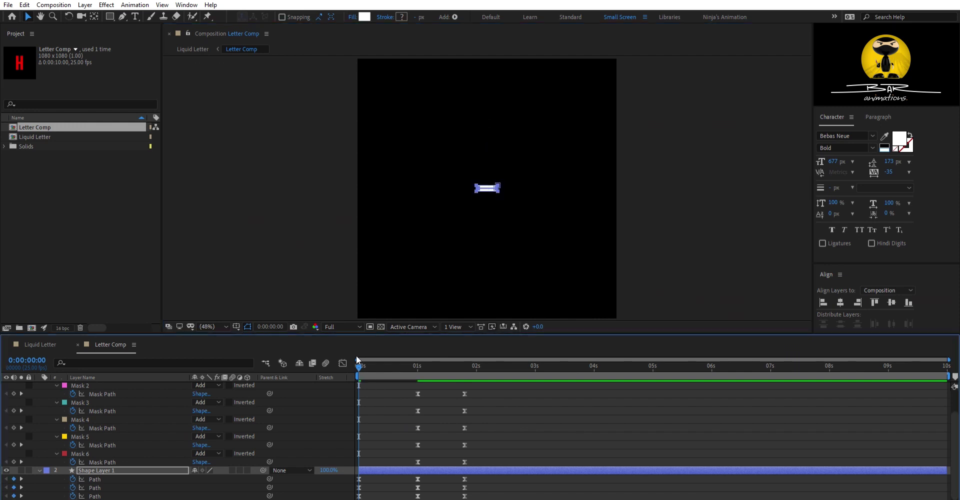
Step: Add and shift new path keyframes so the H grows from a sliver to full near 2 s
{"action": "left_click_drag", "start_coordinate": [357, 359], "coordinate": [484, 359]}
{"action": "left_click_drag", "start_coordinate": [428, 469], "coordinate": [407, 499]}
{"action": "left_click", "coordinate": [392, 359]}
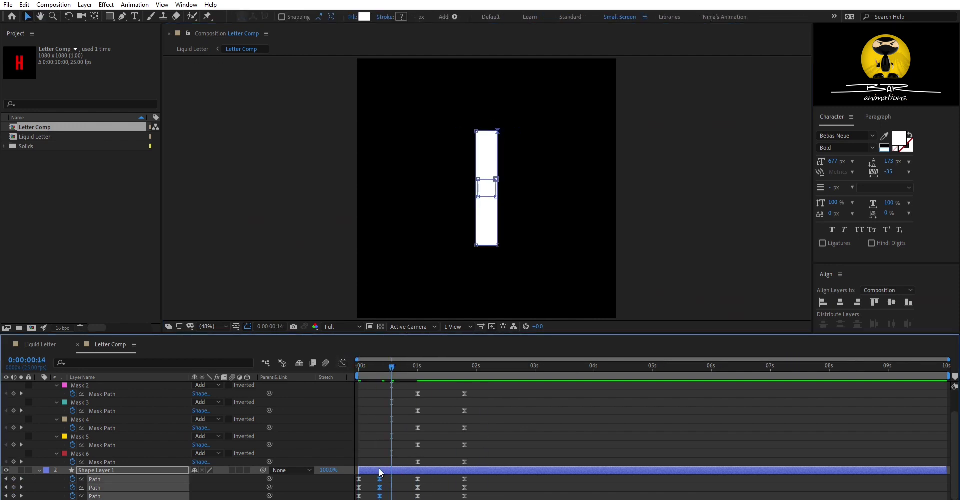
{"action": "left_click_drag", "start_coordinate": [359, 359], "coordinate": [483, 359]}
{"action": "left_click", "coordinate": [359, 470]}
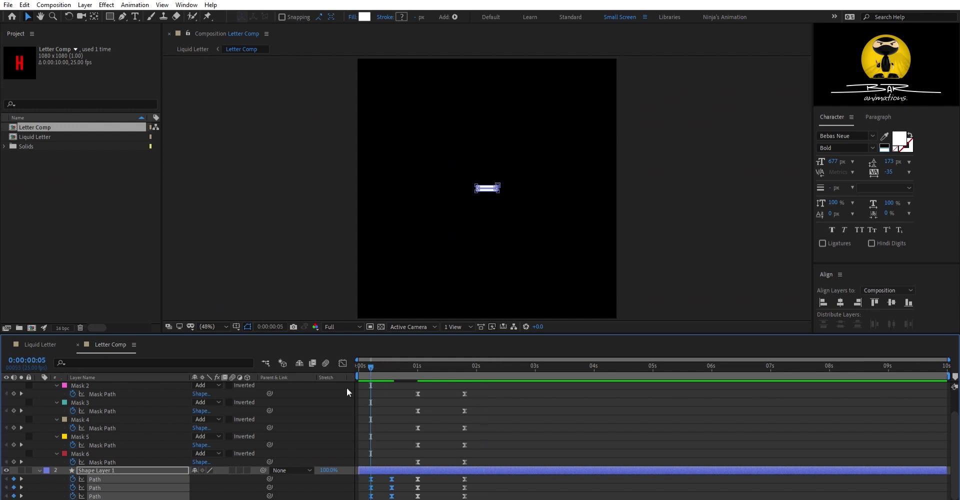
{"action": "left_click_drag", "start_coordinate": [359, 470], "coordinate": [370, 470]}
{"action": "left_click", "coordinate": [465, 359]}
{"action": "left_click_drag", "start_coordinate": [451, 359], "coordinate": [471, 359]}
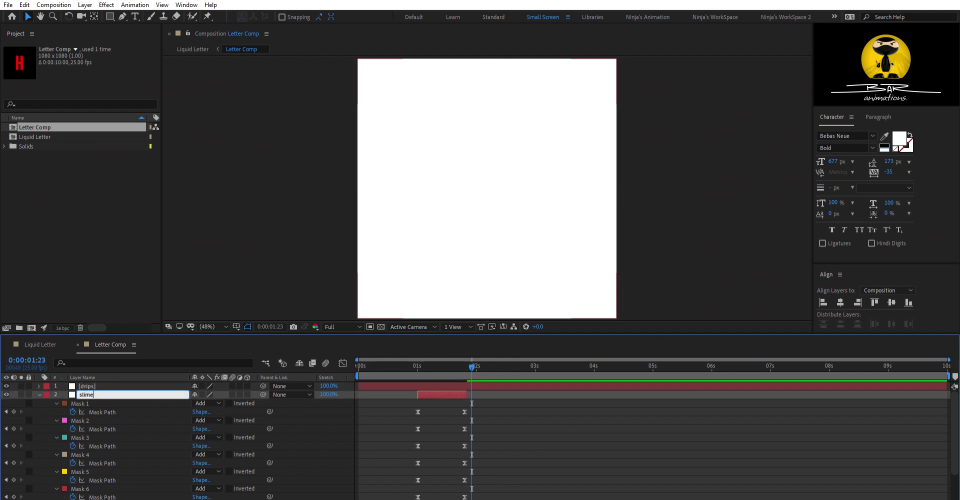
Step: Name the masked solid slime and draw a circular mask on the drips layer
{"action": "key", "text": "Return"}
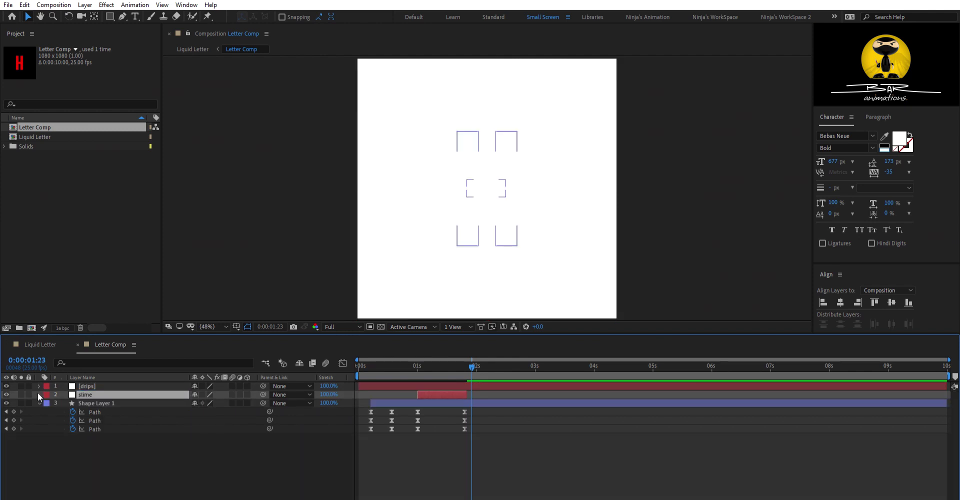
{"action": "left_click", "coordinate": [87, 386]}
{"action": "key", "text": "q"}
{"action": "mouse_move", "coordinate": [421, 200]}
{"action": "left_mouse_down"}
{"action": "mouse_move", "coordinate": [441, 220]}
{"action": "mouse_move", "coordinate": [467, 223]}
{"action": "left_mouse_up"}
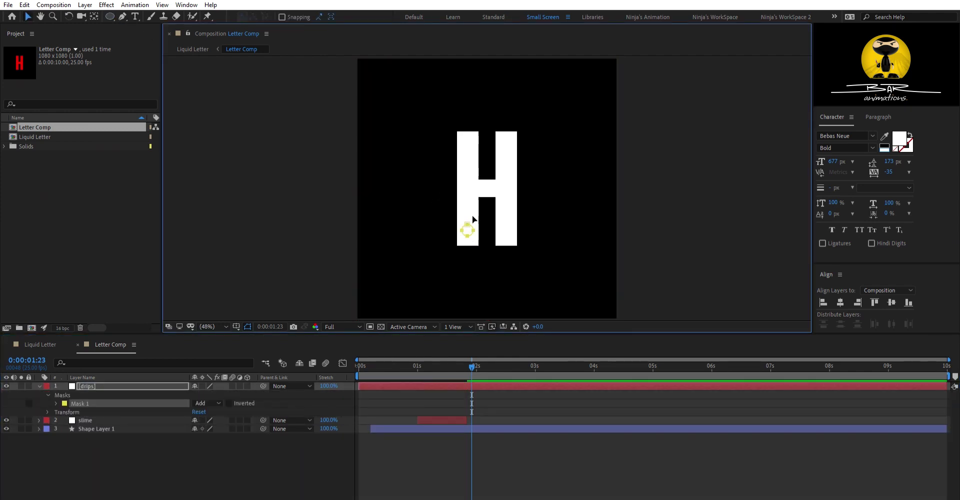
Step: Keyframe the drip falling straight down from the H's left leg, with the layer starting at 1:23
{"action": "scroll", "coordinate": [472, 215], "scroll_direction": "up", "scroll_amount": 3}
{"action": "left_click_drag", "start_coordinate": [494, 195], "coordinate": [463, 111]}
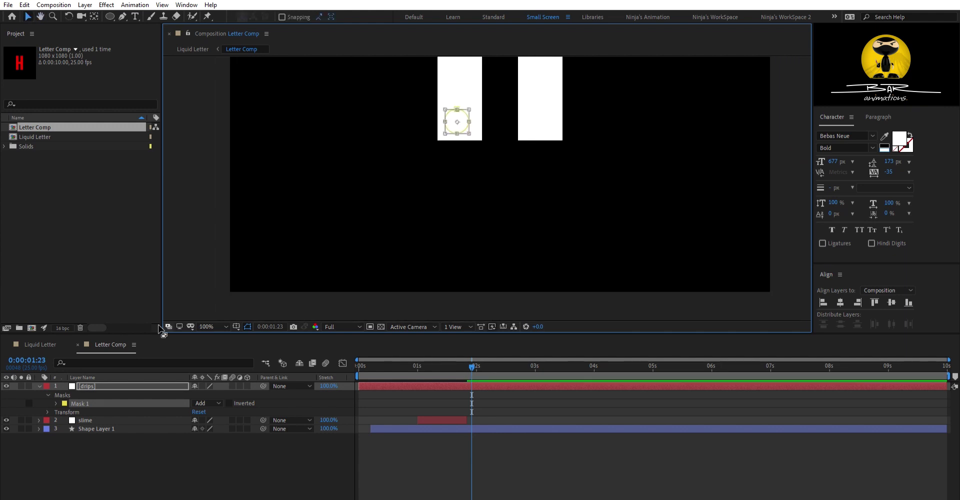
{"action": "key", "text": "alt+shift+p"}
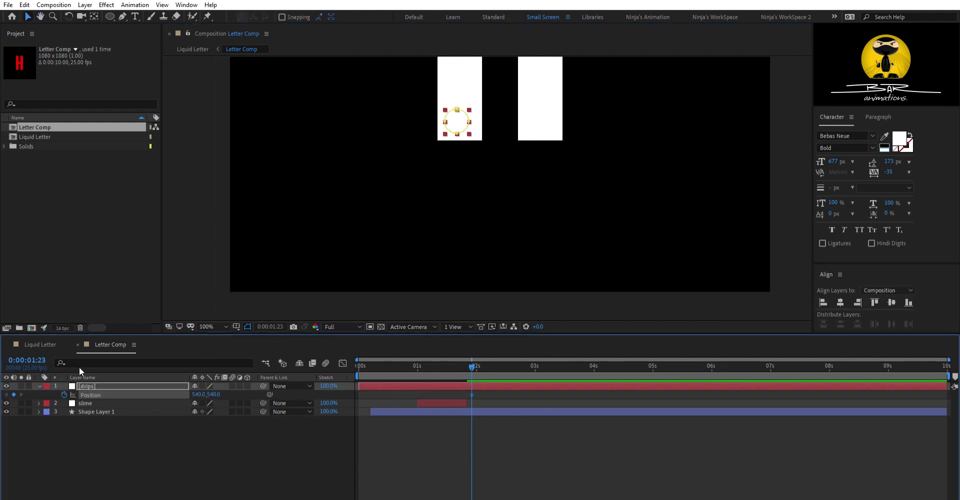
{"action": "key", "text": "alt+bracketleft"}
{"action": "key", "text": "shift+Page_Down"}
{"action": "left_click_drag", "start_coordinate": [457, 122], "coordinate": [457, 273]}
{"action": "left_click", "coordinate": [475, 364]}
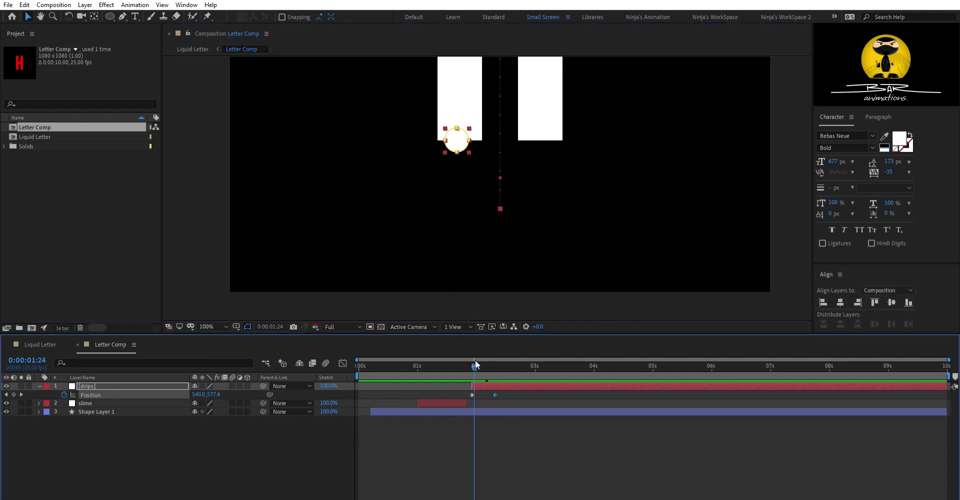
{"action": "left_click_drag", "start_coordinate": [493, 359], "coordinate": [484, 359]}
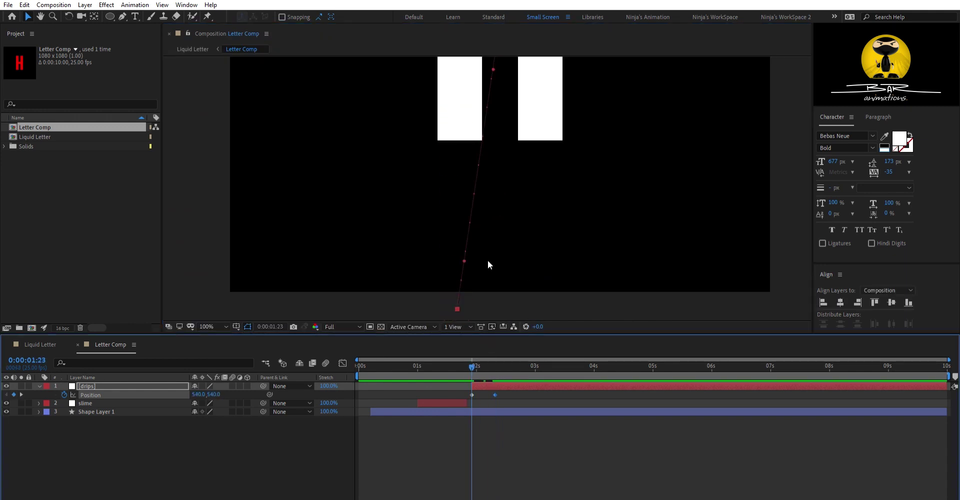
{"action": "left_click_drag", "start_coordinate": [479, 100], "coordinate": [472, 123]}
Step: Preview the falling drop, check its last keyframe at 2:08, and show the Position property
{"action": "left_click", "coordinate": [511, 365]}
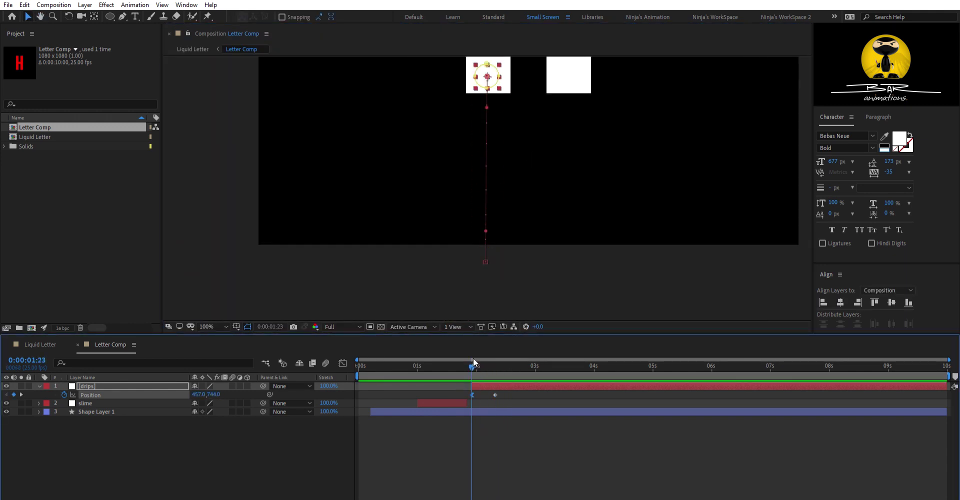
{"action": "key", "text": "space"}
{"action": "key", "text": "m"}
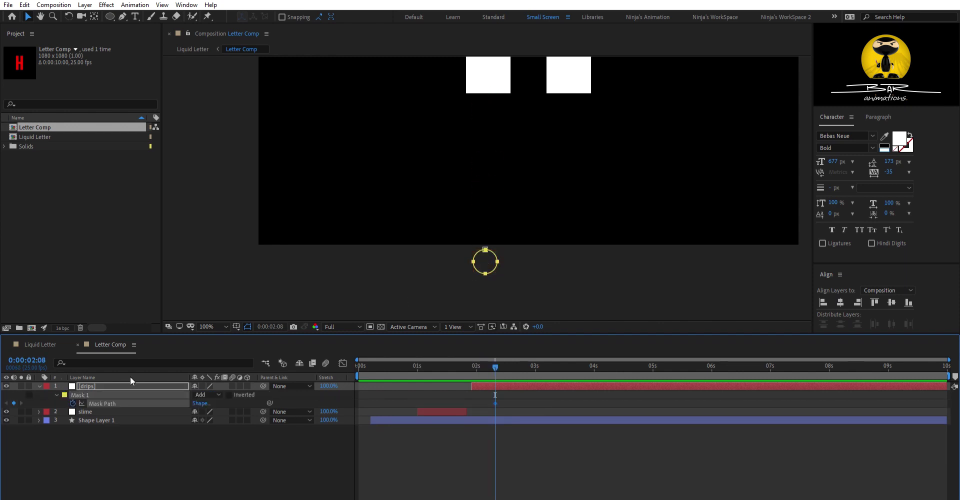
{"action": "key", "text": "space"}
{"action": "key", "text": "k"}
{"action": "left_click", "coordinate": [491, 261]}
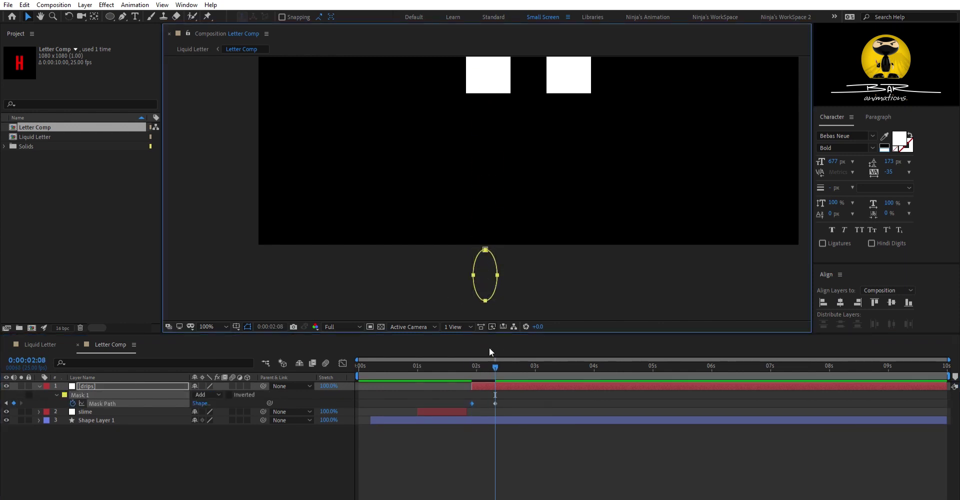
{"action": "left_click_drag", "start_coordinate": [489, 365], "coordinate": [476, 366]}
{"action": "key", "text": "k"}
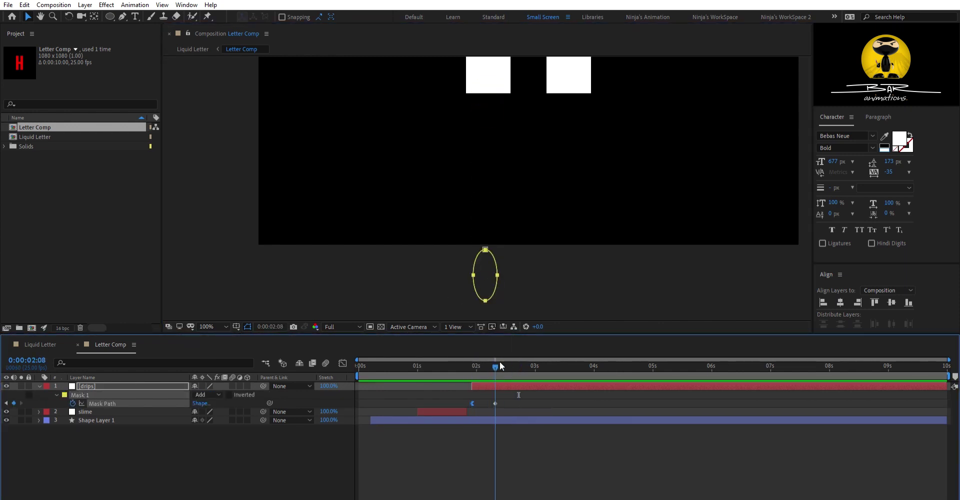
{"action": "key", "text": "p"}
{"action": "left_click", "coordinate": [508, 193]}
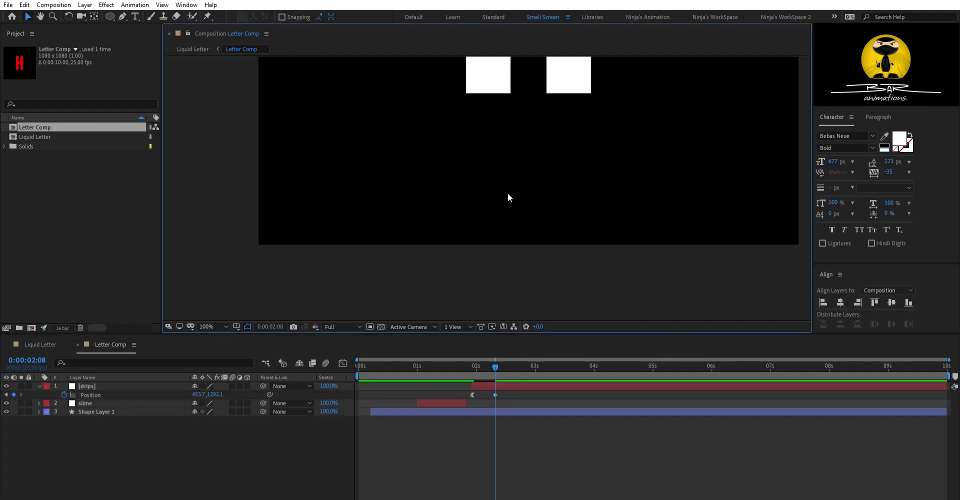
{"action": "scroll", "coordinate": [508, 193], "scroll_direction": "down", "scroll_amount": 2}
Step: Trim the drips layer at 2:08, then duplicate it and move the copy's drop under the H's right leg
{"action": "key", "text": "alt+bracketright"}
{"action": "key", "text": "space"}
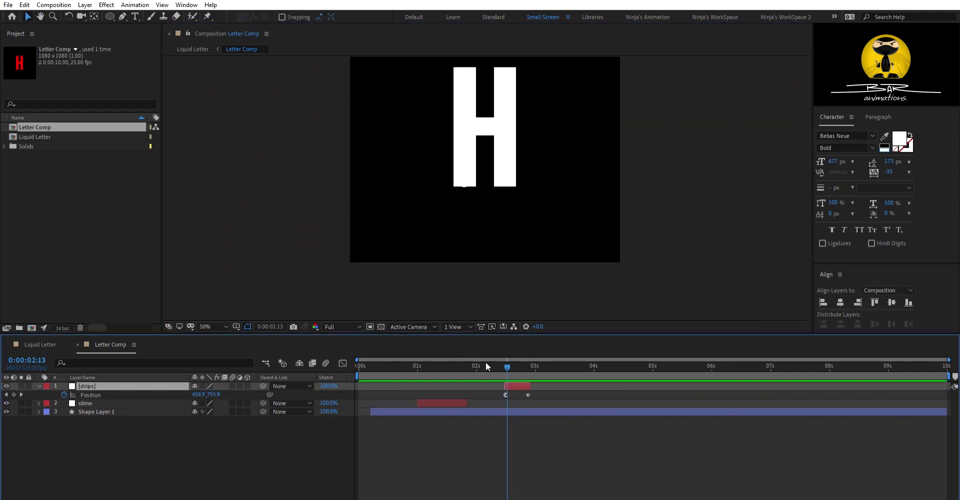
{"action": "key", "text": "space"}
{"action": "key", "text": "ctrl+d"}
{"action": "key", "text": "bracketright"}
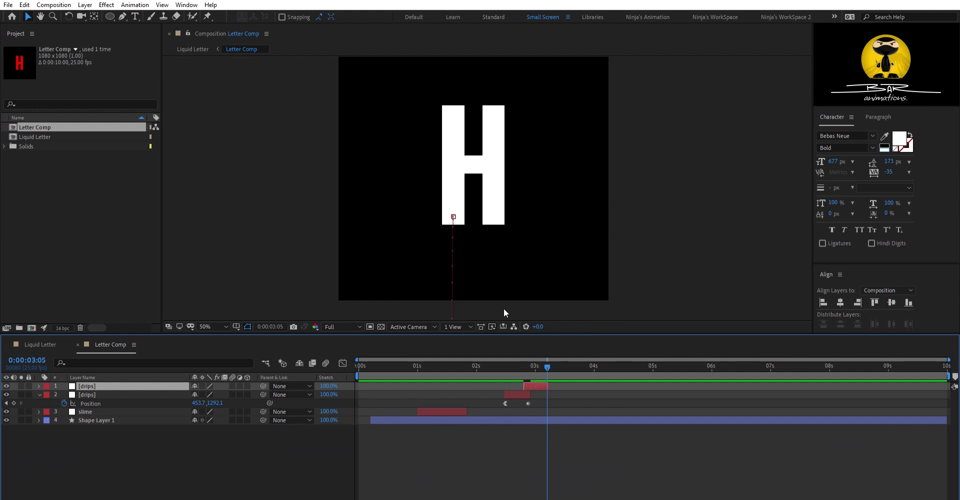
{"action": "key", "text": "p"}
{"action": "left_click_drag", "start_coordinate": [453, 217], "coordinate": [493, 217]}
{"action": "left_click_drag", "start_coordinate": [538, 361], "coordinate": [524, 360]}
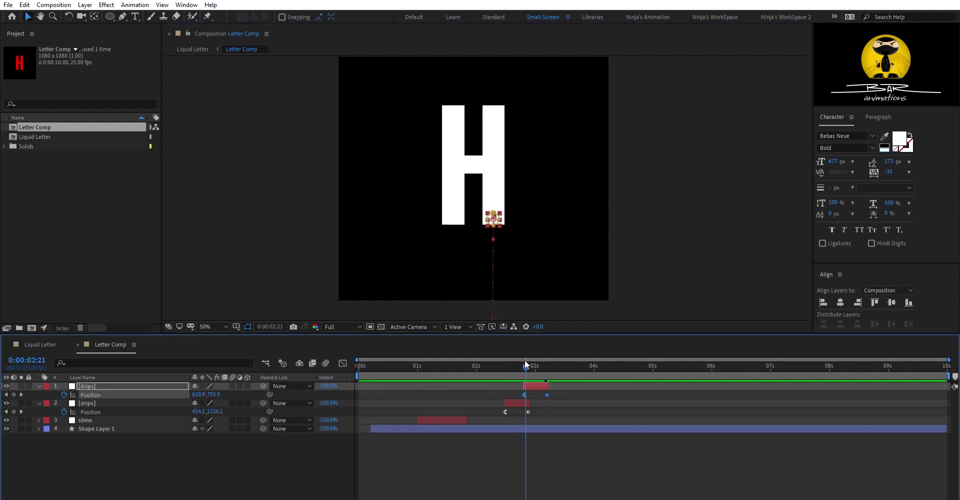
Step: Duplicate both drips layers, offset a copy later, and add a drop under the crossbar on top
{"action": "key", "text": "ctrl+shift+Down"}
{"action": "key", "text": "ctrl+d"}
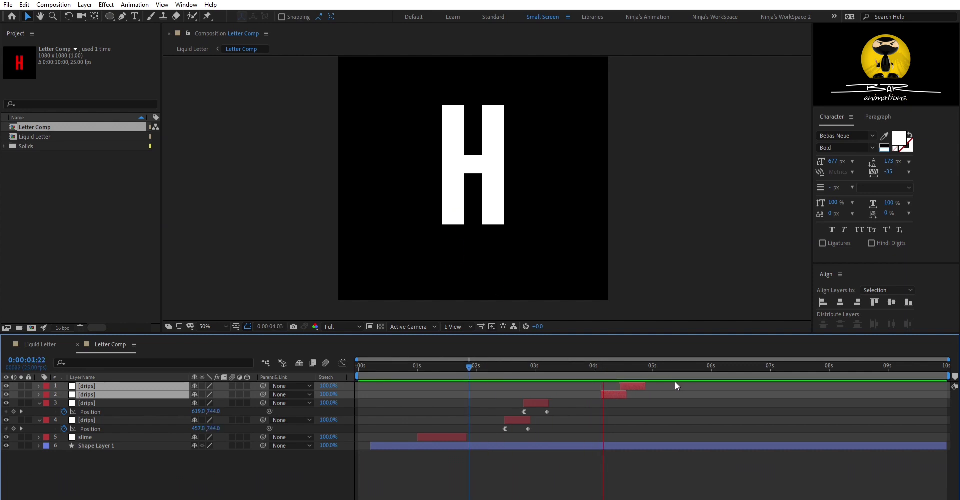
{"action": "key", "text": "space"}
{"action": "mouse_move", "coordinate": [629, 386]}
{"action": "left_mouse_down"}
{"action": "mouse_move", "coordinate": [653, 386]}
{"action": "mouse_move", "coordinate": [643, 395]}
{"action": "left_mouse_up"}
{"action": "left_click", "coordinate": [615, 394]}
{"action": "key", "text": "ctrl+d"}
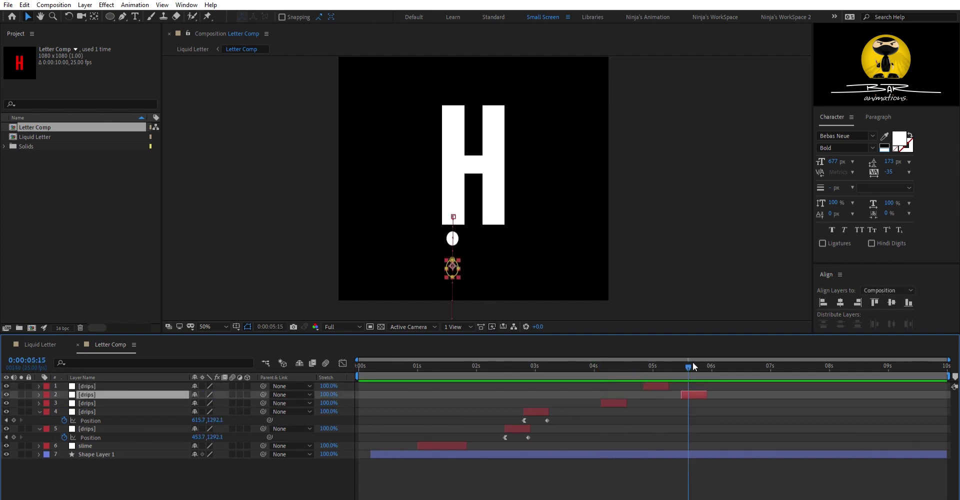
{"action": "key", "text": "p"}
{"action": "left_click_drag", "start_coordinate": [693, 363], "coordinate": [682, 363]}
{"action": "key", "text": "ctrl+v"}
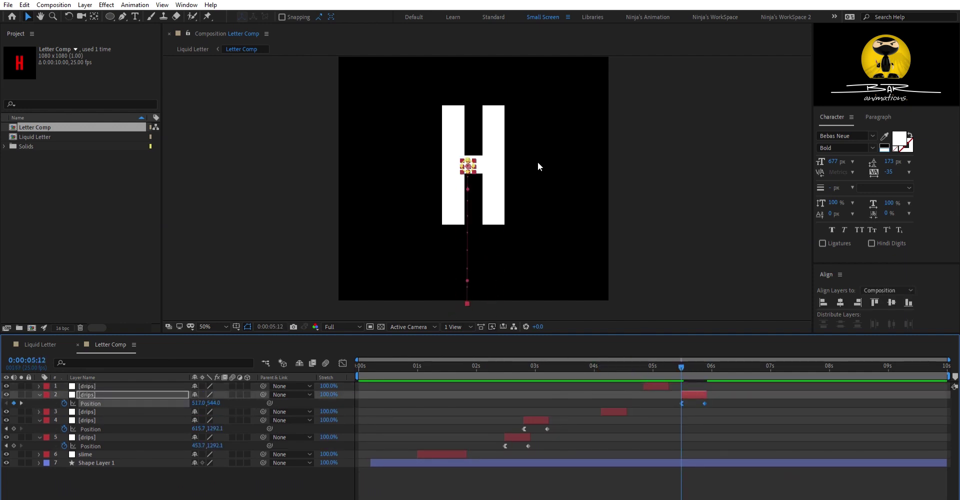
{"action": "left_click", "coordinate": [705, 364]}
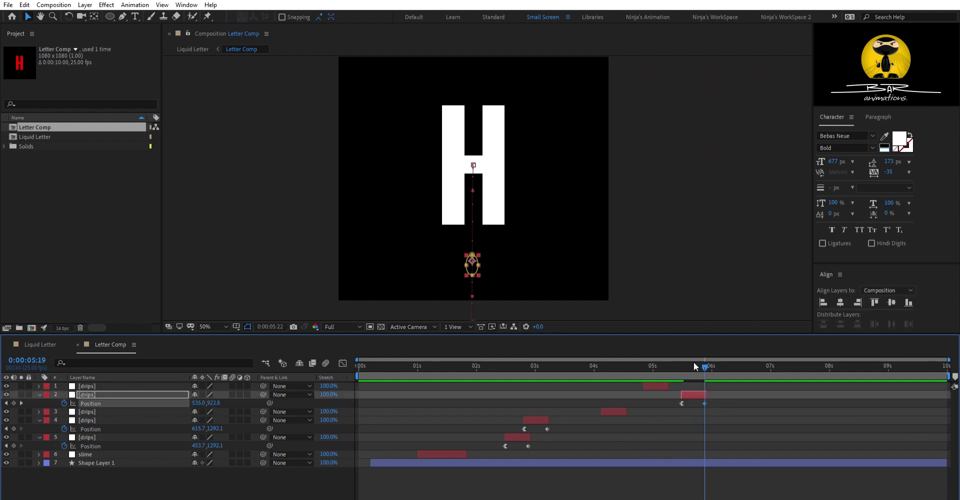
{"action": "key", "text": "ctrl+]"}
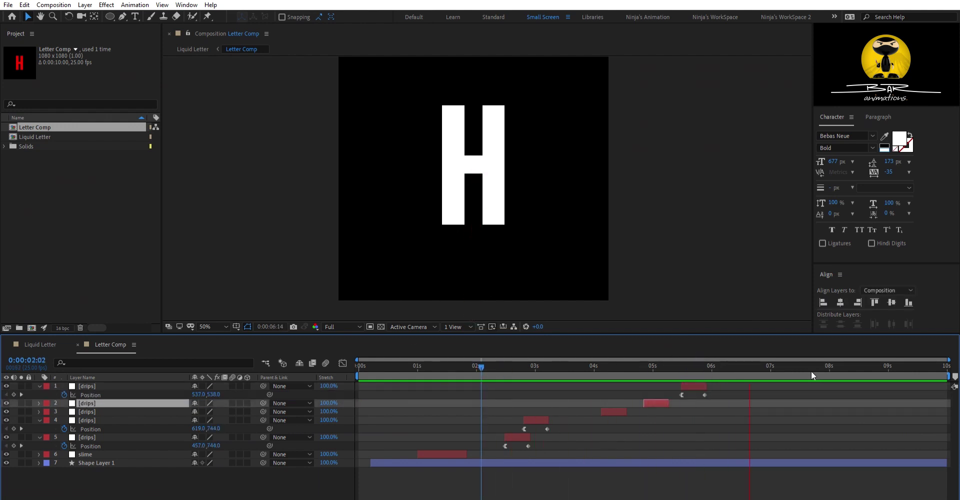
Step: Duplicate the five drips layers, push the copies about 3.4 seconds later, and retime the top three
{"action": "left_click_drag", "start_coordinate": [430, 373], "coordinate": [622, 380]}
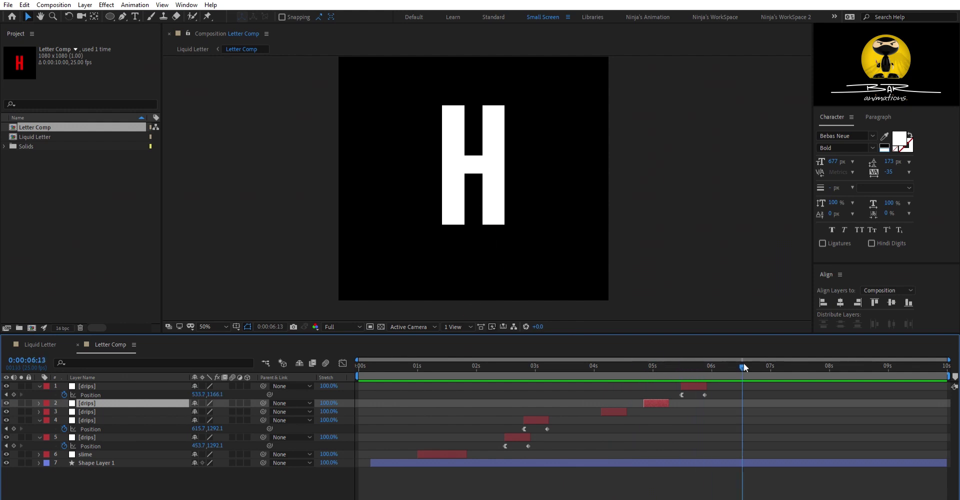
{"action": "left_click_drag", "start_coordinate": [704, 361], "coordinate": [719, 364]}
{"action": "left_click", "coordinate": [144, 386]}
{"action": "left_click", "coordinate": [144, 420], "text": "shift"}
{"action": "key", "text": "ctrl+d"}
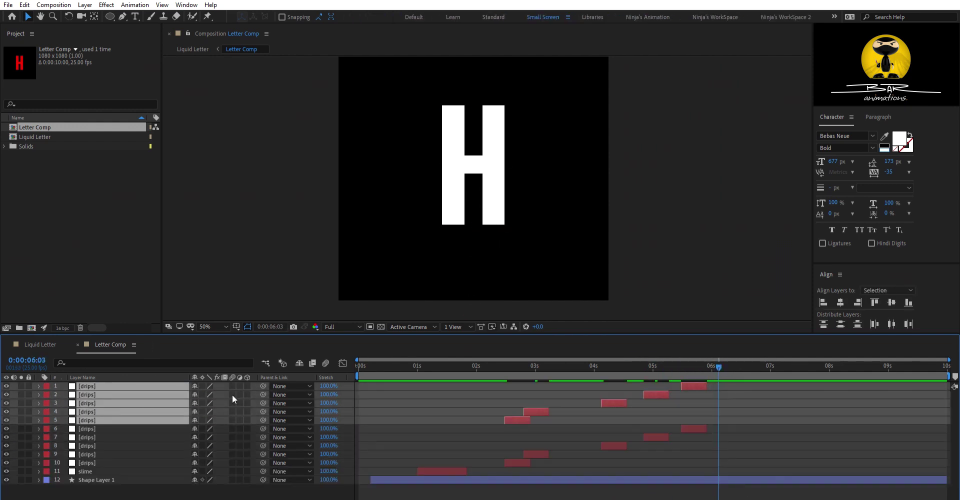
{"action": "left_click_drag", "start_coordinate": [520, 411], "coordinate": [722, 401]}
{"action": "left_click", "coordinate": [722, 401]}
{"action": "left_click_drag", "start_coordinate": [848, 396], "coordinate": [803, 394]}
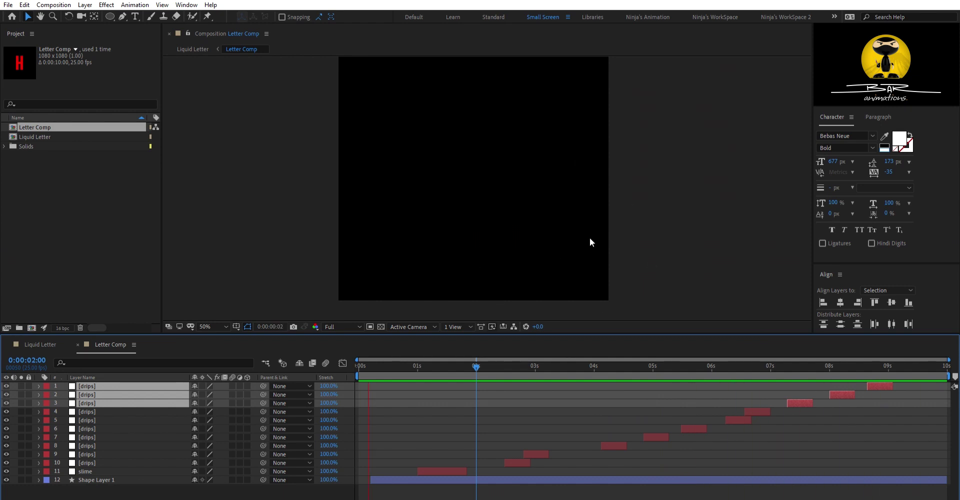
{"action": "left_click_drag", "start_coordinate": [471, 365], "coordinate": [466, 364]}
Step: Back in Liquid Letter, scale the Letter Comp layer to 167% and preview it
{"action": "key", "text": "ctrl+w"}
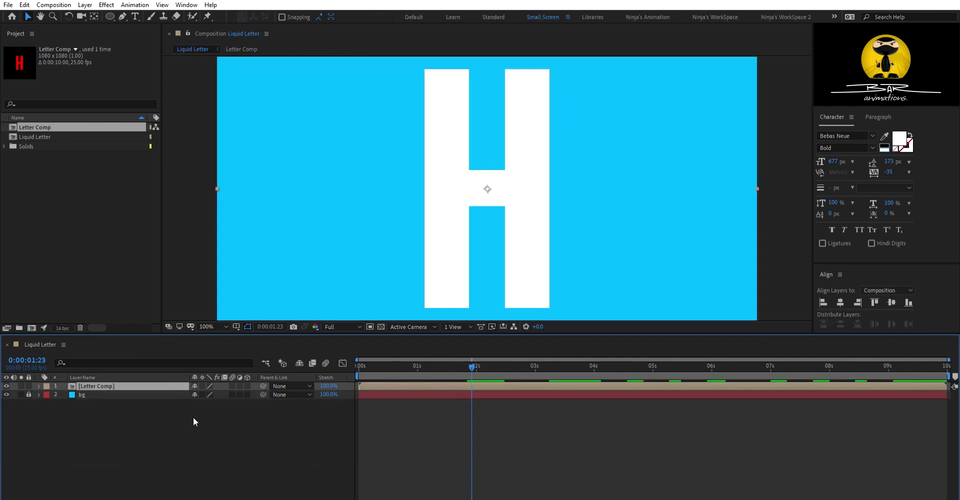
{"action": "mouse_move", "coordinate": [471, 365]}
{"action": "left_mouse_down"}
{"action": "mouse_move", "coordinate": [548, 365]}
{"action": "mouse_move", "coordinate": [509, 361]}
{"action": "left_mouse_up"}
{"action": "left_click", "coordinate": [440, 386]}
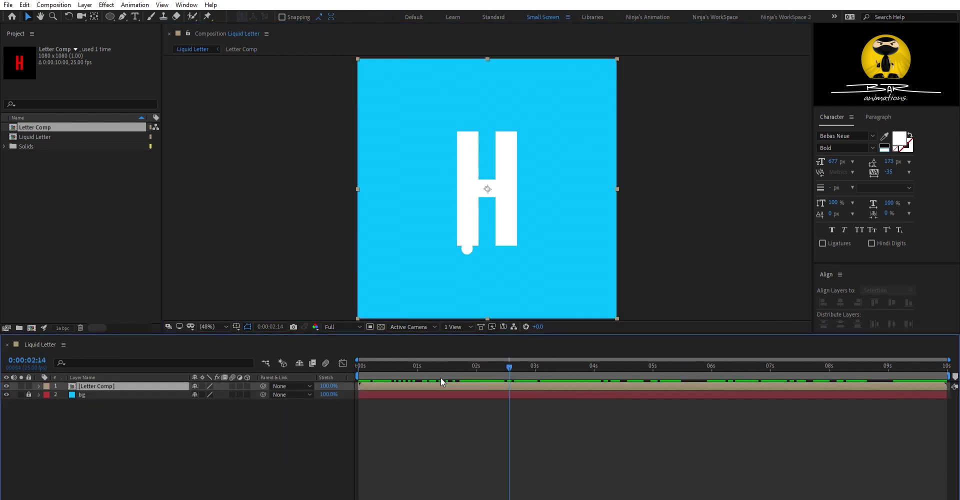
{"action": "key", "text": "s"}
{"action": "left_click_drag", "start_coordinate": [207, 395], "coordinate": [220, 394]}
{"action": "key", "text": "space"}
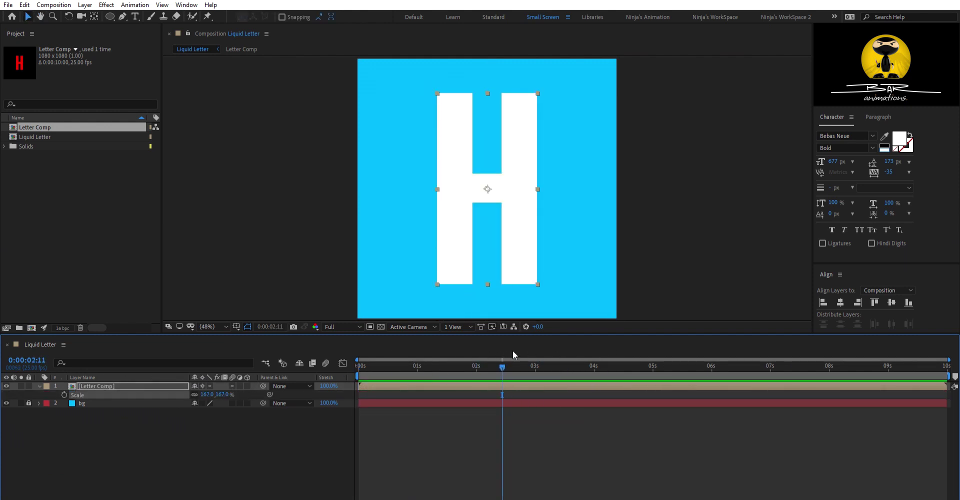
Step: Apply Roughen Edges with Border 24.50 and Edge Sharpness 4.49, then add Levels on the alpha channel
{"action": "key", "text": "ctrl+alt+shift+e"}
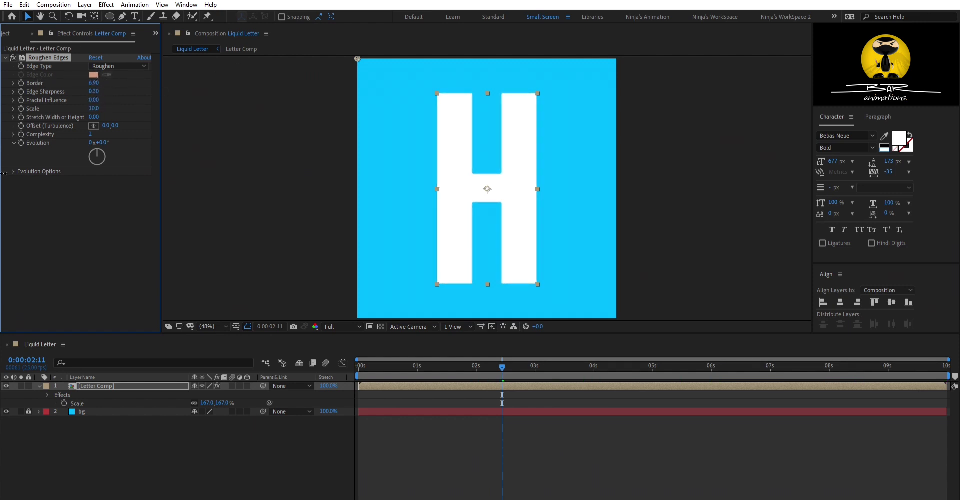
{"action": "left_click_drag", "start_coordinate": [105, 80], "coordinate": [130, 80]}
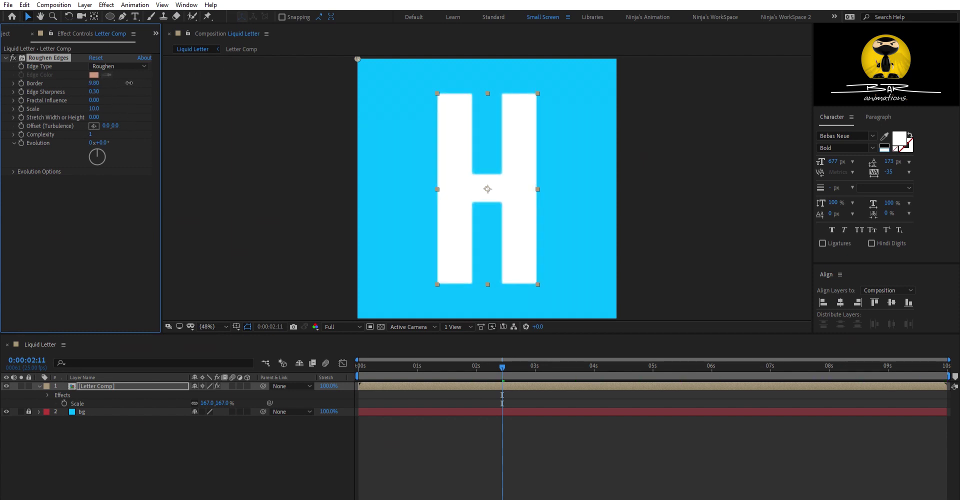
{"action": "left_click_drag", "start_coordinate": [488, 359], "coordinate": [490, 358]}
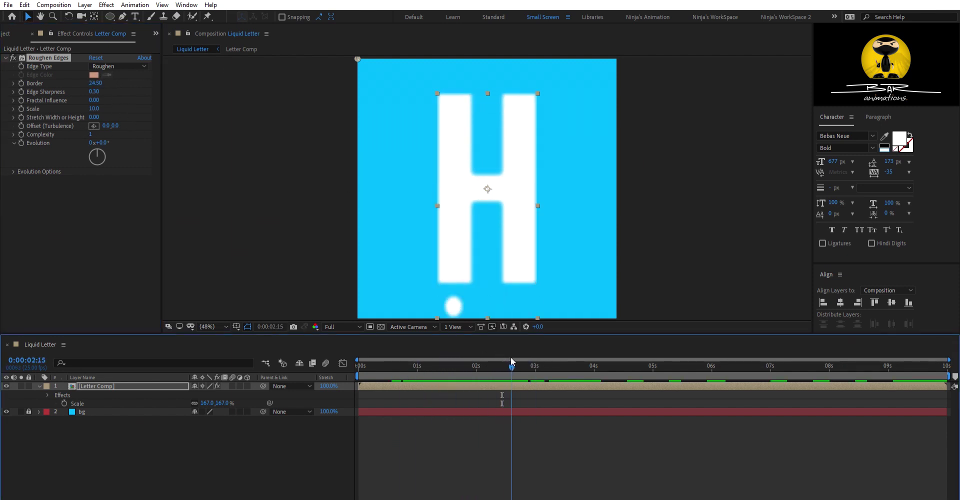
{"action": "left_click_drag", "start_coordinate": [94, 92], "coordinate": [151, 83]}
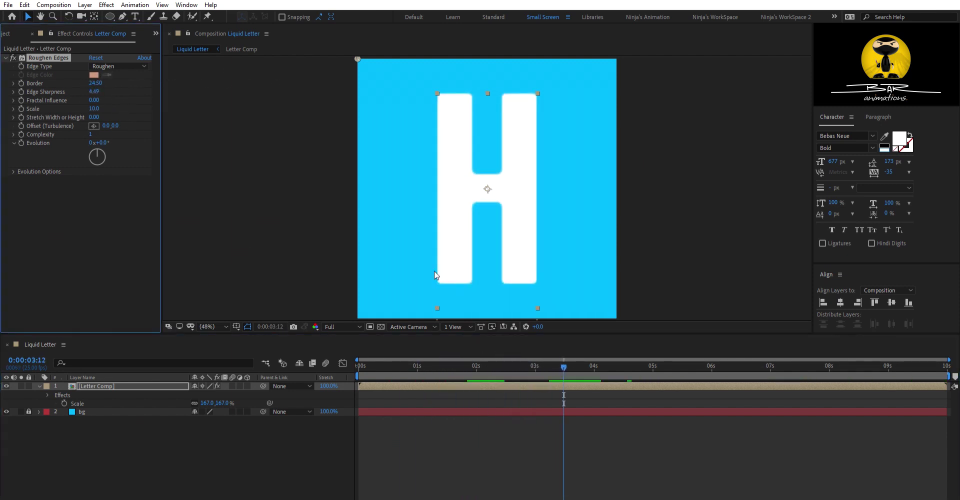
{"action": "left_click_drag", "start_coordinate": [545, 365], "coordinate": [435, 365]}
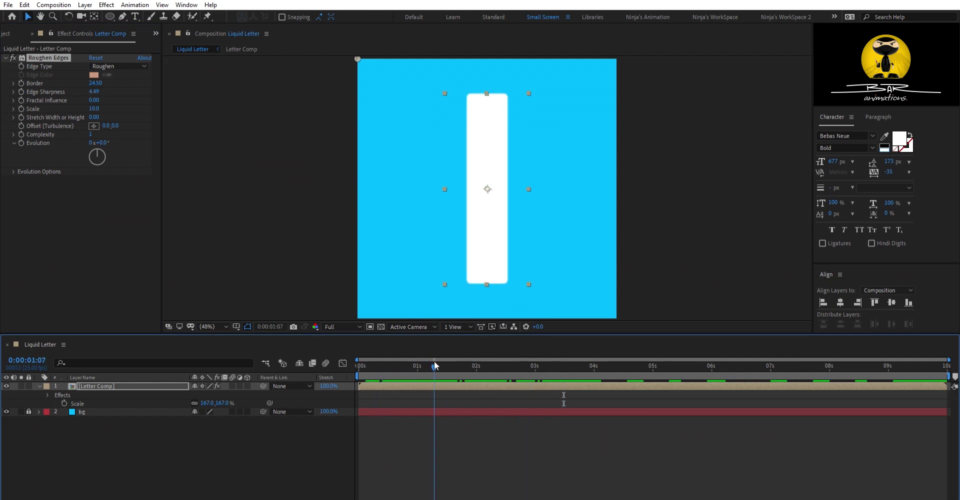
{"action": "left_click_drag", "start_coordinate": [435, 365], "coordinate": [575, 365]}
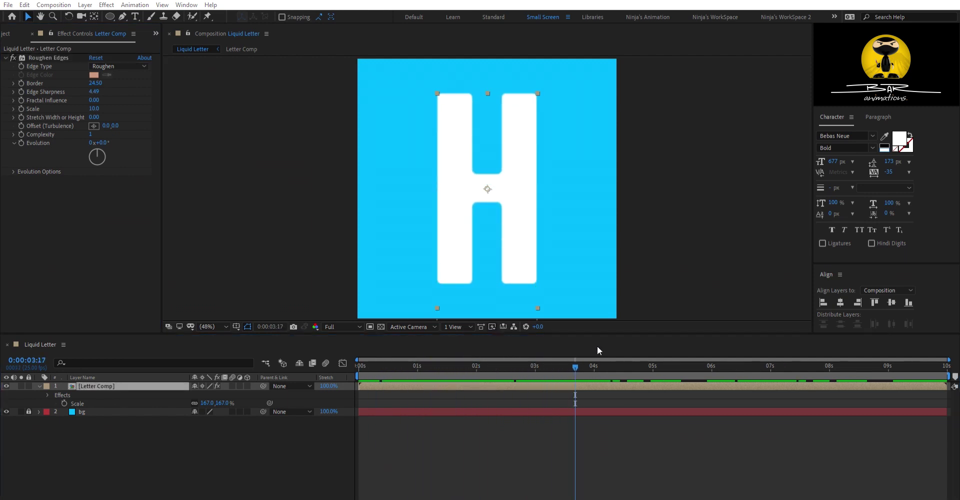
{"action": "key", "text": "ctrl+v"}
Step: Add a Drop Shadow (100% opacity, 180°) with distance 13 and scrub to check the drips
{"action": "left_click_drag", "start_coordinate": [165, 237], "coordinate": [185, 236]}
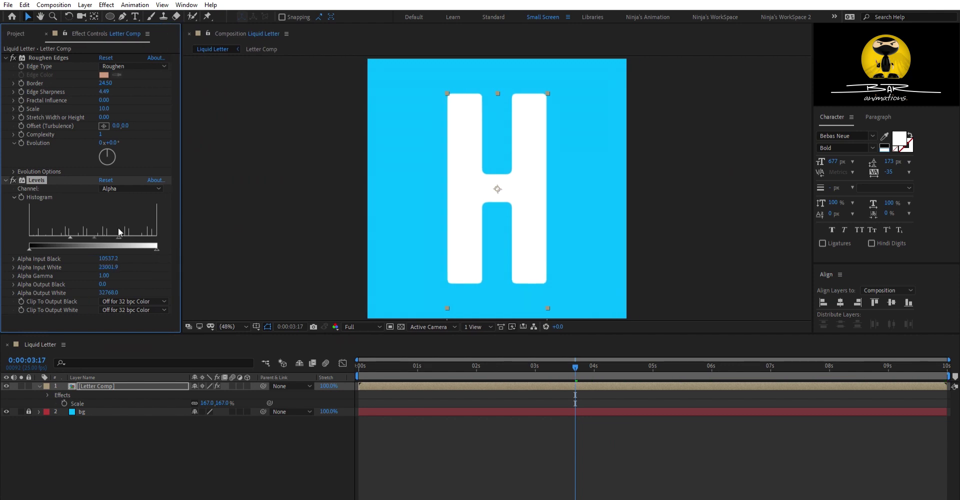
{"action": "mouse_move", "coordinate": [575, 364]}
{"action": "left_mouse_down"}
{"action": "mouse_move", "coordinate": [450, 353]}
{"action": "mouse_move", "coordinate": [603, 345]}
{"action": "left_mouse_up"}
{"action": "key", "text": "ctrl+grave"}
{"action": "key", "text": "ctrl+v"}
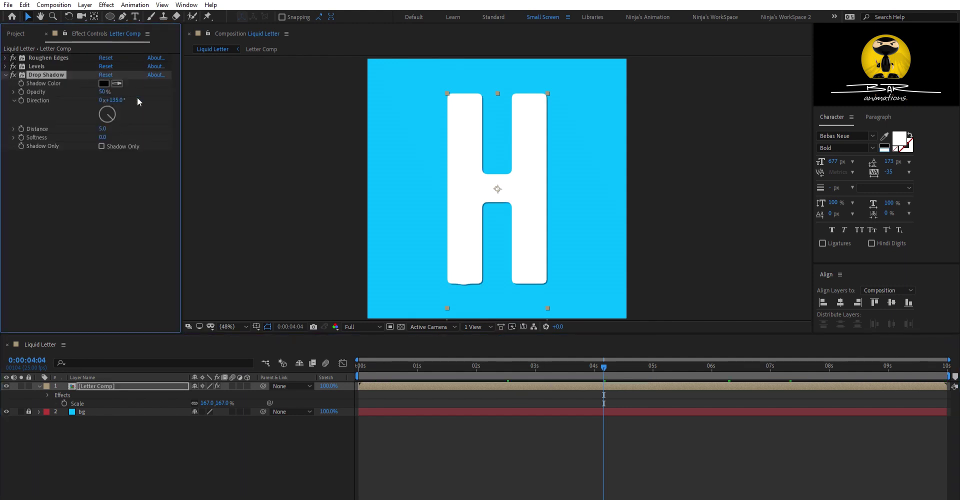
{"action": "left_click", "coordinate": [114, 100]}
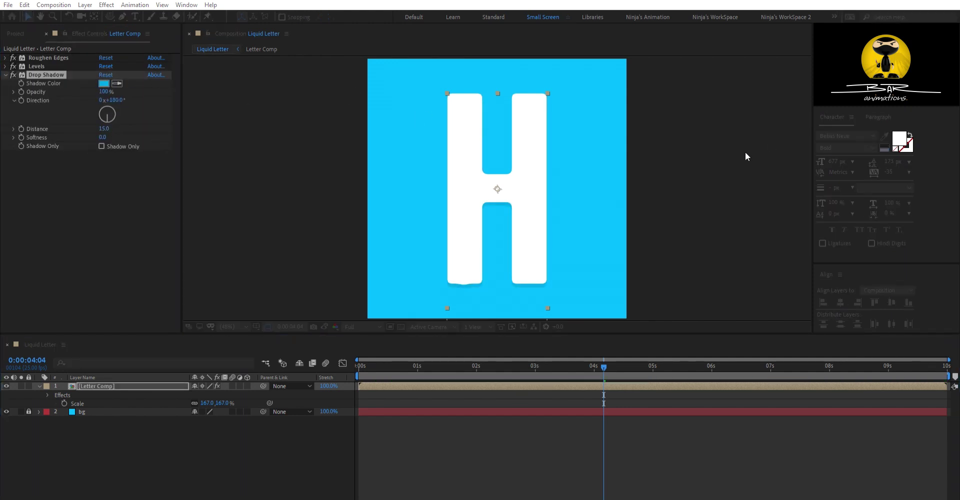
{"action": "key", "text": "Tab"}
{"action": "key", "text": "Return"}
{"action": "left_click_drag", "start_coordinate": [449, 358], "coordinate": [515, 356]}
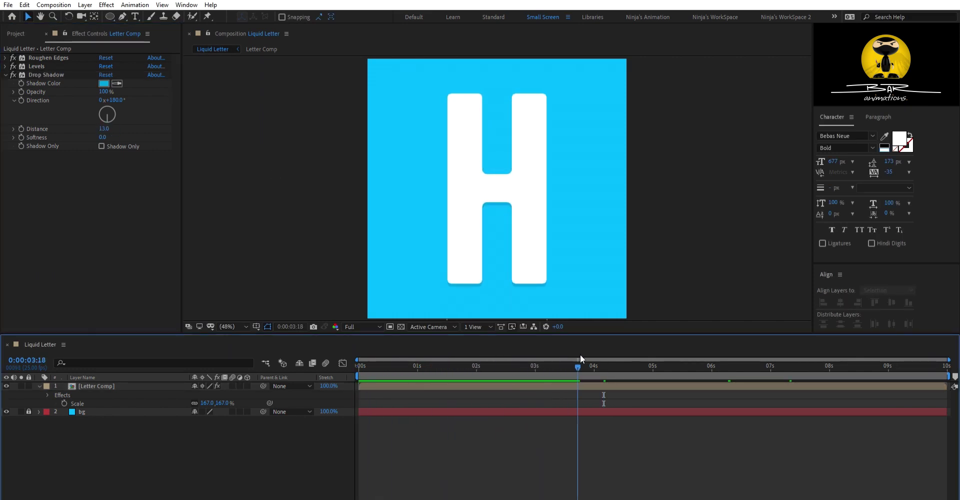
{"action": "mouse_move", "coordinate": [605, 352]}
{"action": "left_mouse_down"}
{"action": "mouse_move", "coordinate": [690, 349]}
{"action": "mouse_move", "coordinate": [403, 358]}
{"action": "left_mouse_up"}
Step: In Letter Comp, copy Shape Layer 1's path keyframes at 00:14 and paste them at frame 18
{"action": "double_click", "coordinate": [490, 386]}
{"action": "left_click", "coordinate": [445, 488]}
{"action": "left_click", "coordinate": [450, 480]}
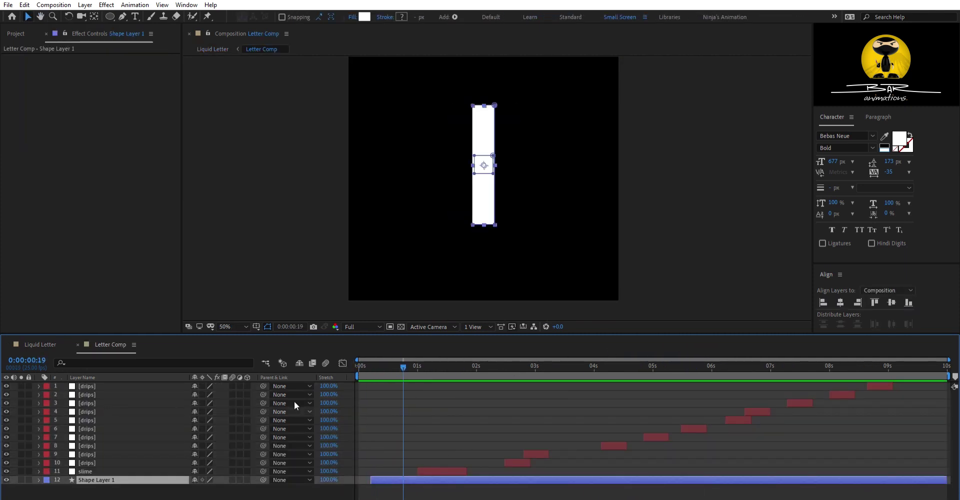
{"action": "key", "text": "u"}
{"action": "key", "text": "v"}
{"action": "key", "text": "equal"}
{"action": "left_click_drag", "start_coordinate": [480, 499], "coordinate": [501, 480]}
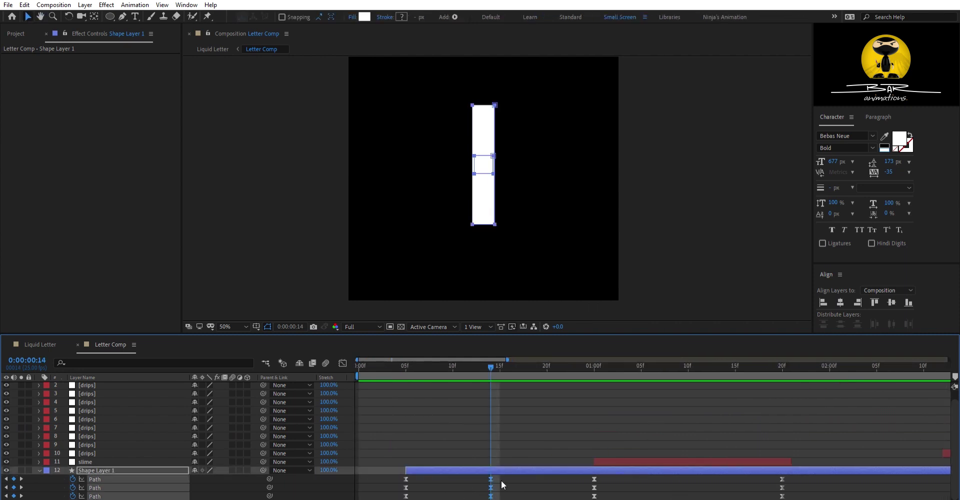
{"action": "key", "text": "ctrl+c"}
{"action": "key", "text": "Page_Down"}
{"action": "key", "text": "Page_Down"}
{"action": "key", "text": "Page_Down"}
{"action": "key", "text": "ctrl+v"}
Step: Reshape the bar's path at frame 16 to overshoot and shift the later path keyframes two frames
{"action": "left_click_drag", "start_coordinate": [493, 99], "coordinate": [491, 94]}
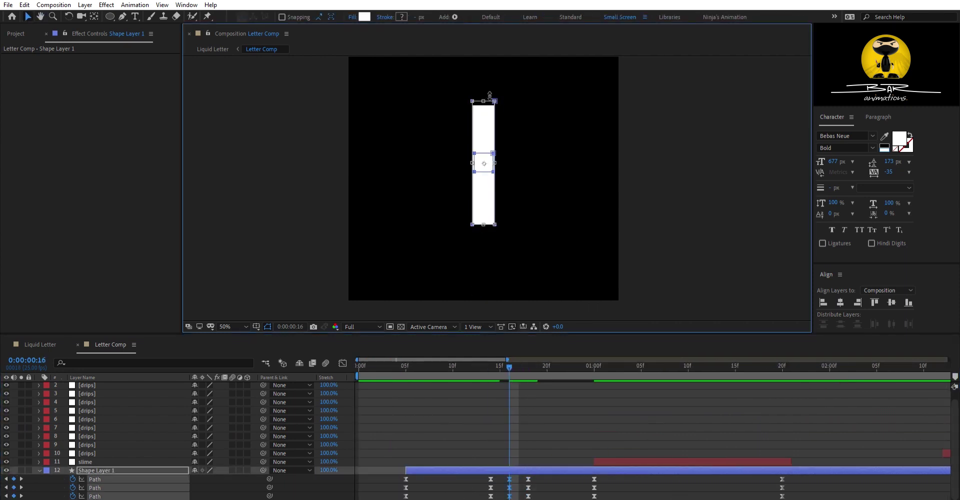
{"action": "mouse_move", "coordinate": [511, 359]}
{"action": "left_mouse_down"}
{"action": "mouse_move", "coordinate": [458, 362]}
{"action": "mouse_move", "coordinate": [650, 362]}
{"action": "left_mouse_up"}
{"action": "mouse_move", "coordinate": [504, 438]}
{"action": "left_mouse_down"}
{"action": "mouse_move", "coordinate": [533, 499]}
{"action": "mouse_move", "coordinate": [547, 488]}
{"action": "left_mouse_up"}
{"action": "key", "text": "space"}
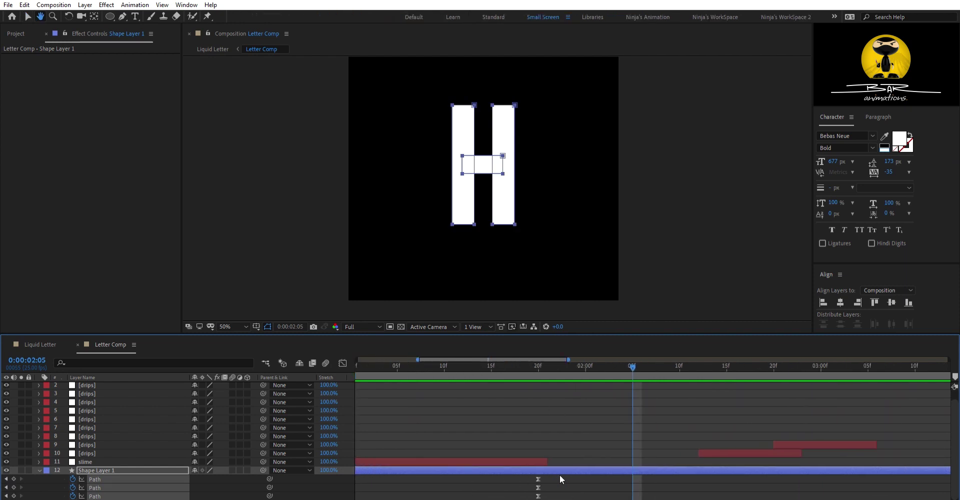
{"action": "left_click", "coordinate": [538, 359]}
Step: Paste keyframes for all three paths at 01:22, move them later, preview, and show the slime layer's masks
{"action": "key", "text": "ctrl+v"}
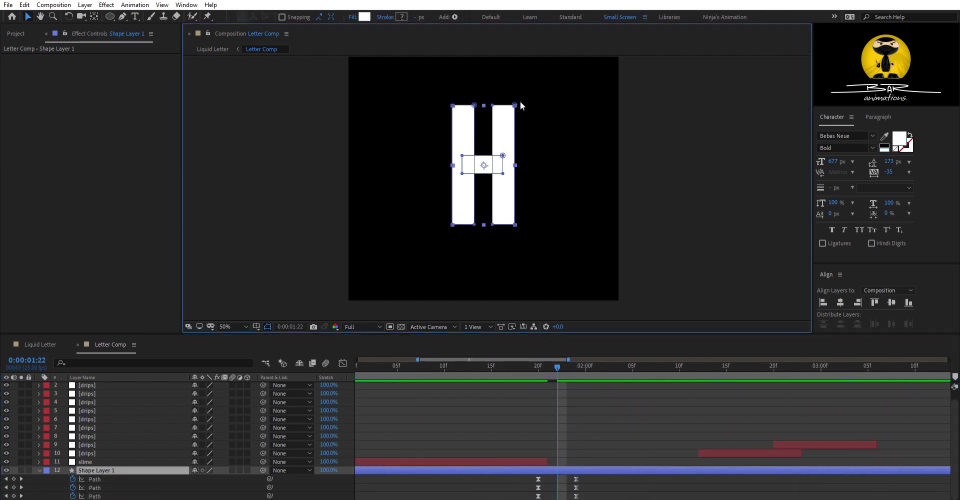
{"action": "left_click", "coordinate": [209, 485]}
{"action": "key", "text": "ctrl+v"}
{"action": "left_click", "coordinate": [116, 496]}
{"action": "key", "text": "ctrl+v"}
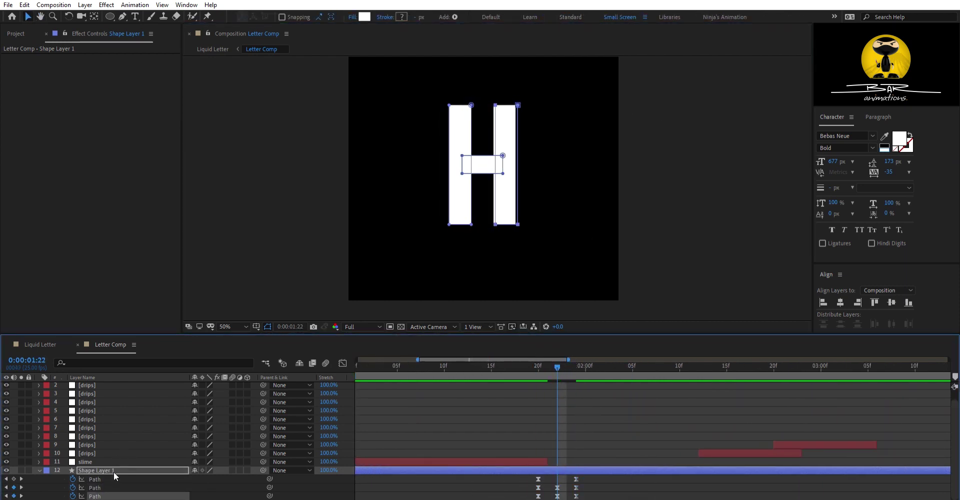
{"action": "left_click_drag", "start_coordinate": [559, 361], "coordinate": [661, 361]}
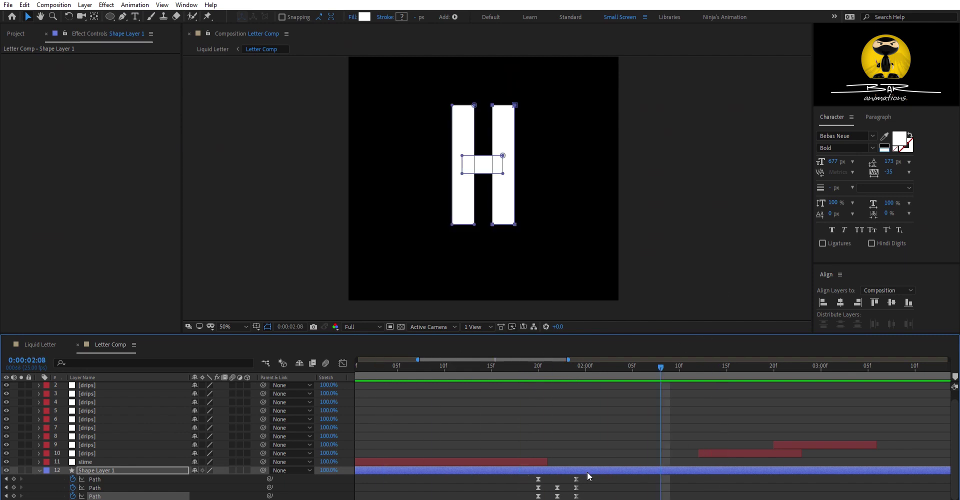
{"action": "left_click_drag", "start_coordinate": [557, 488], "coordinate": [595, 487]}
{"action": "key", "text": "space"}
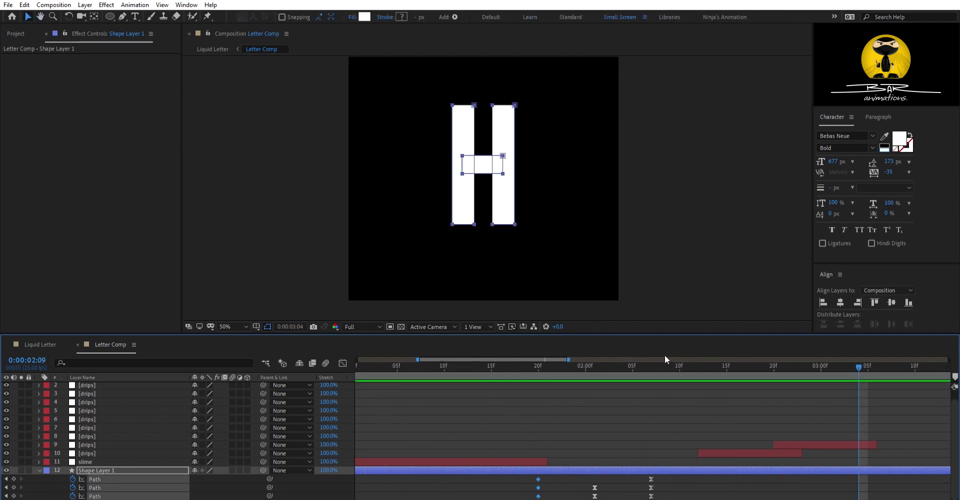
{"action": "key", "text": "space"}
{"action": "left_click", "coordinate": [656, 461]}
{"action": "key", "text": "m"}
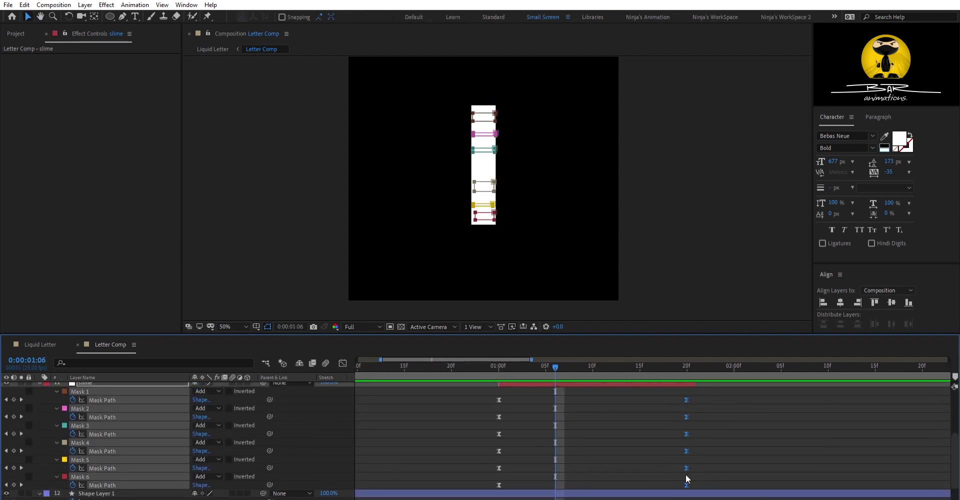
Step: In Liquid Letter, apply CC Force Motion Blur with 16 samples to the letter layer and preview it
{"action": "key", "text": "ctrl+w"}
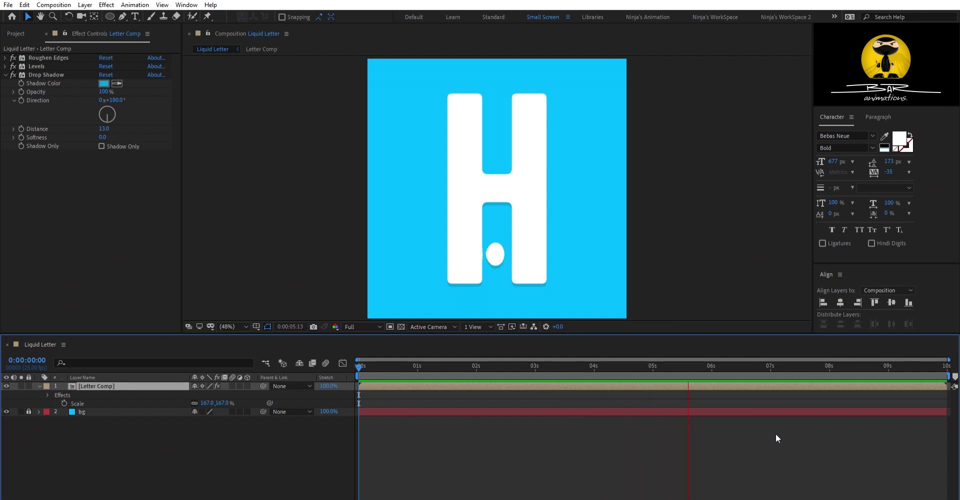
{"action": "key", "text": "space"}
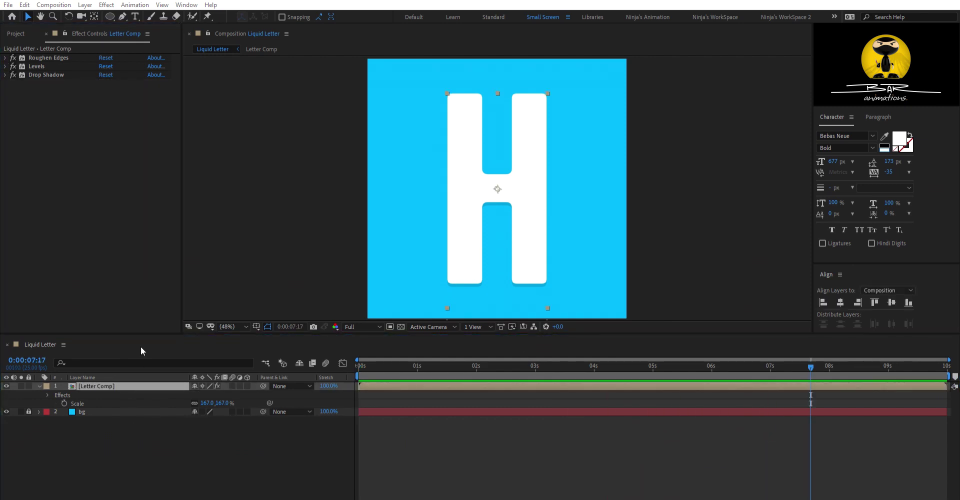
{"action": "key", "text": "ctrl+v"}
{"action": "type", "text": "16"}
{"action": "key", "text": "Return"}
{"action": "left_click", "coordinate": [448, 357]}
{"action": "key", "text": "space"}
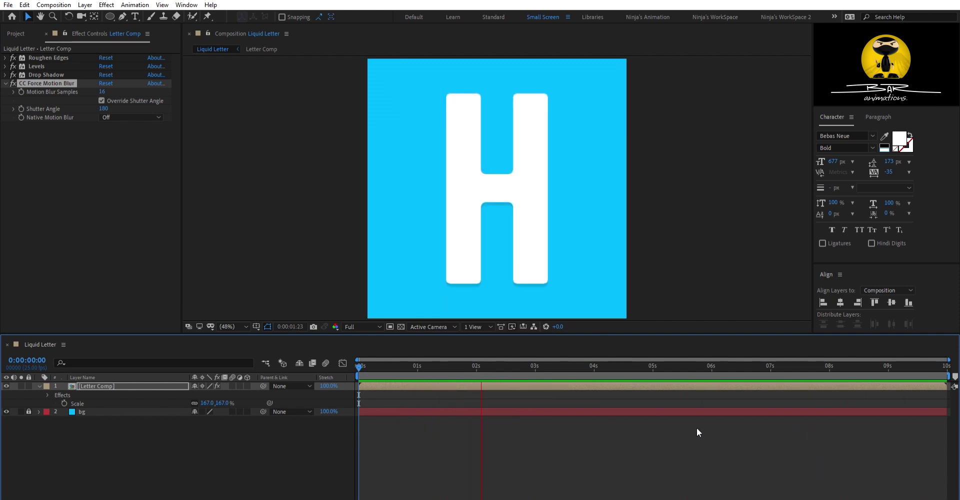
{"action": "double_click", "coordinate": [647, 386]}
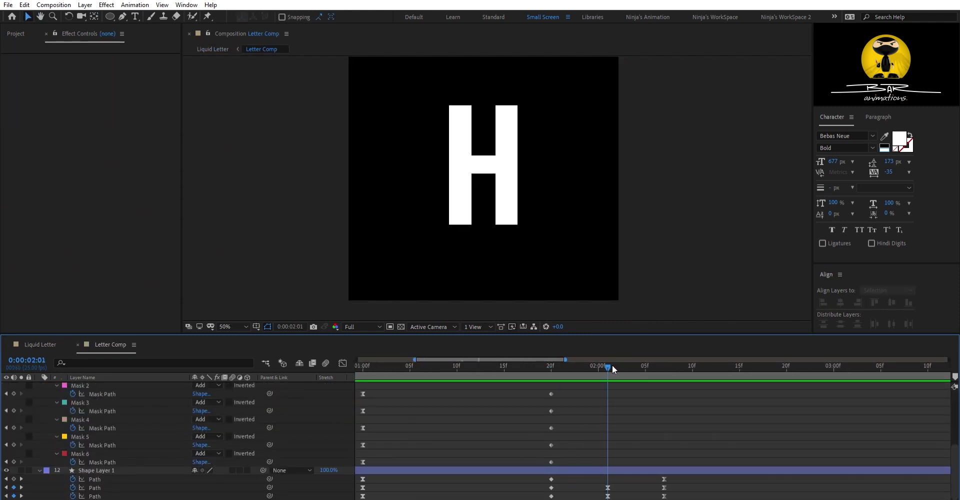
Step: Ease the later path keyframes' speed graph into two smooth peaks and preview the result
{"action": "left_click", "coordinate": [676, 467]}
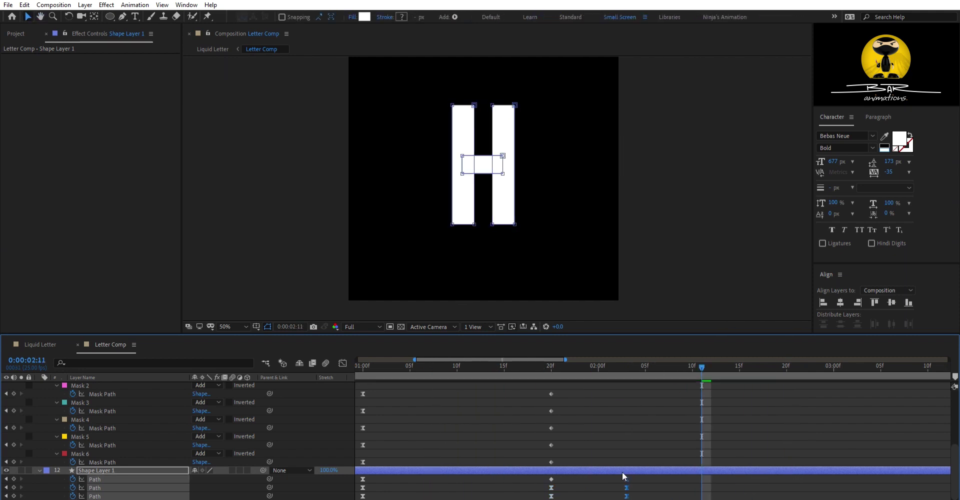
{"action": "left_click_drag", "start_coordinate": [748, 479], "coordinate": [669, 473]}
{"action": "key", "text": "ctrl+z"}
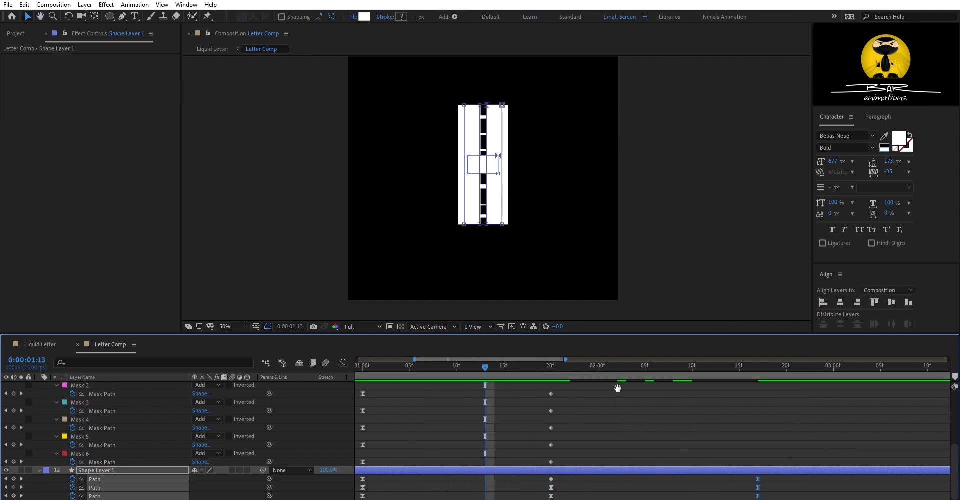
{"action": "key", "text": "space"}
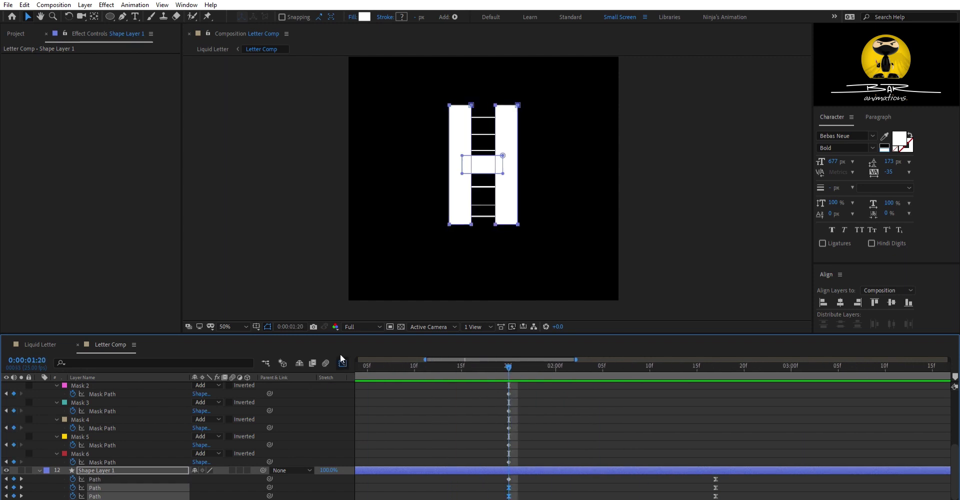
{"action": "left_click", "coordinate": [342, 363]}
{"action": "left_click_drag", "start_coordinate": [540, 433], "coordinate": [469, 425]}
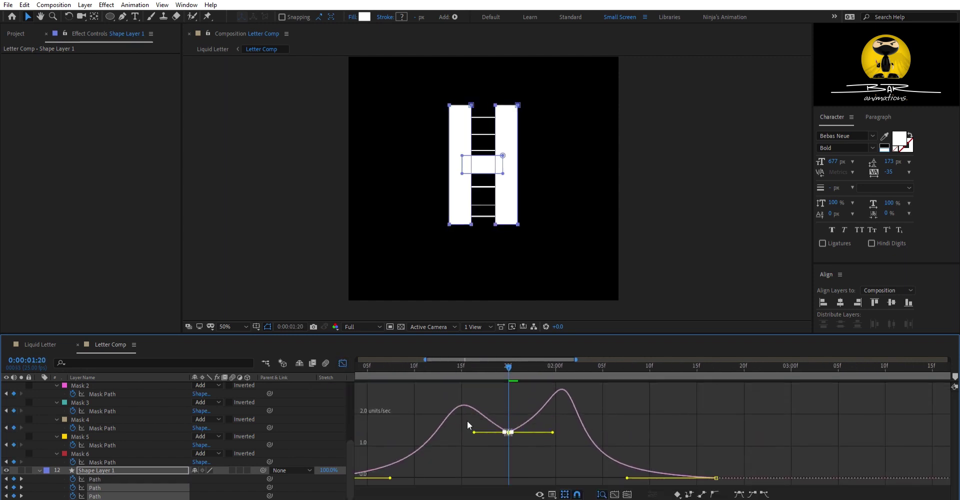
{"action": "key", "text": "space"}
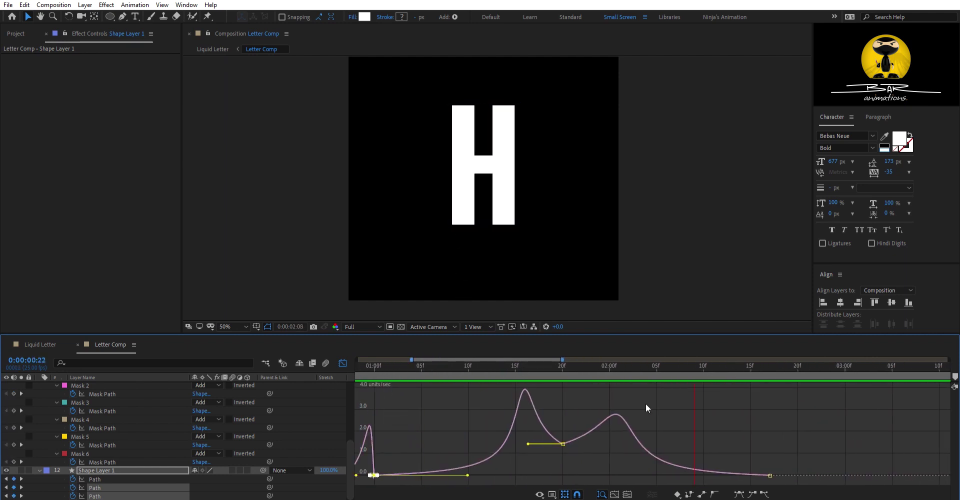
Step: Back in the layer bar view, check the slime layer's ending Mask Path keyframes around 01:15
{"action": "key", "text": "shift+F3"}
{"action": "left_click_drag", "start_coordinate": [592, 358], "coordinate": [563, 361]}
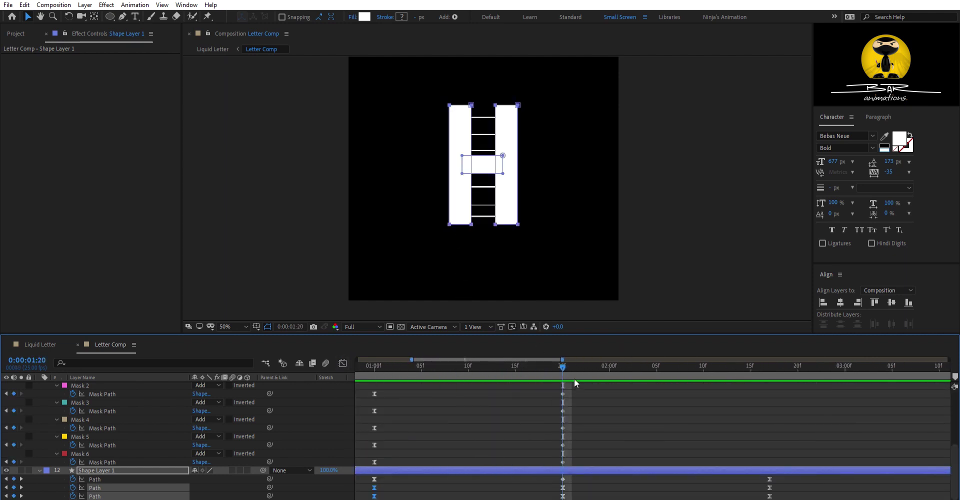
{"action": "scroll", "coordinate": [602, 426], "scroll_direction": "up", "scroll_amount": 2}
{"action": "key", "text": "Home"}
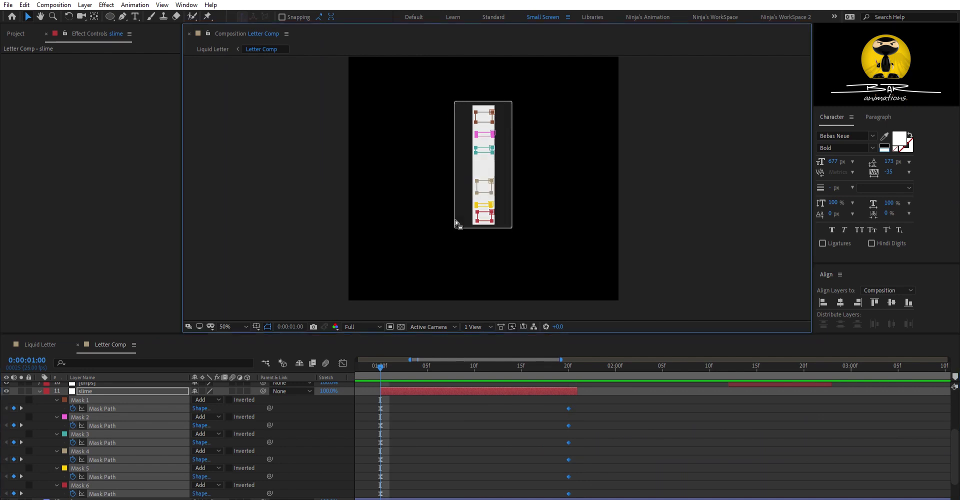
{"action": "left_click", "coordinate": [499, 162]}
{"action": "left_click_drag", "start_coordinate": [465, 365], "coordinate": [544, 356]}
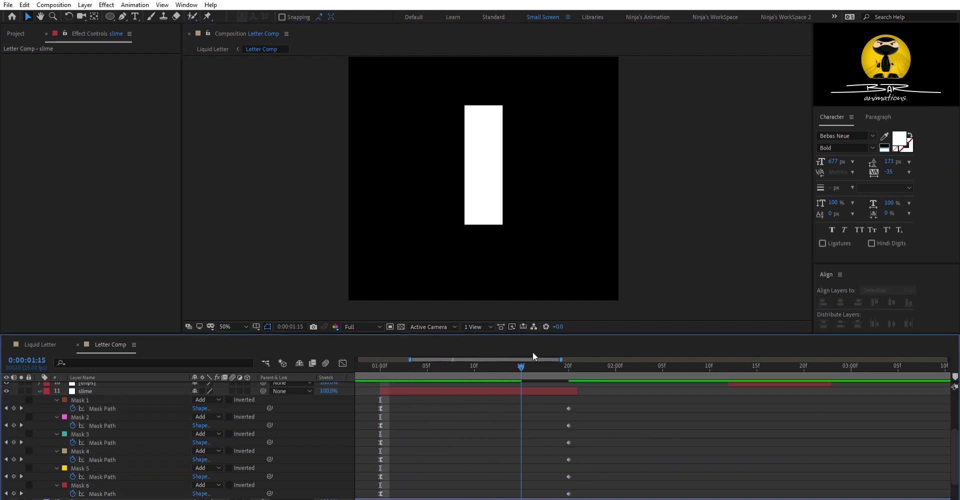
{"action": "key", "text": "Page_Up"}
{"action": "key", "text": "Page_Up"}
{"action": "key", "text": "Page_Up"}
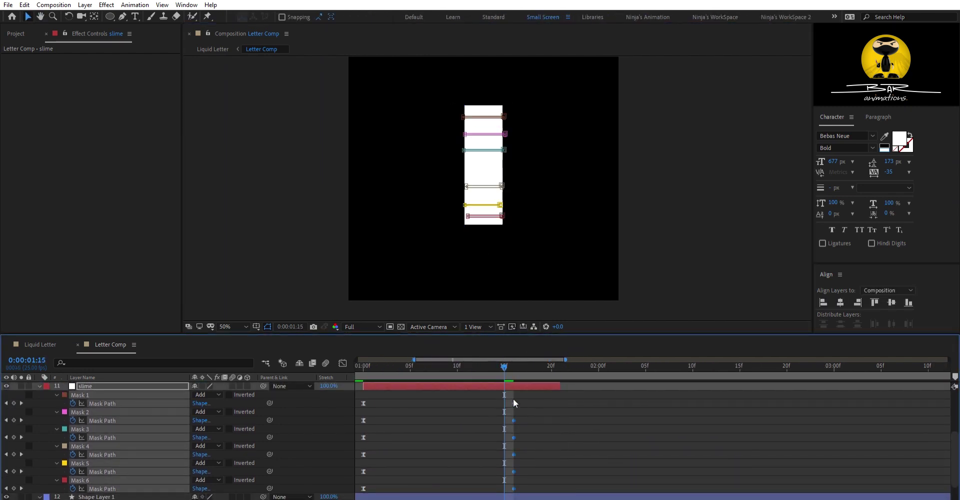
{"action": "left_click", "coordinate": [427, 385]}
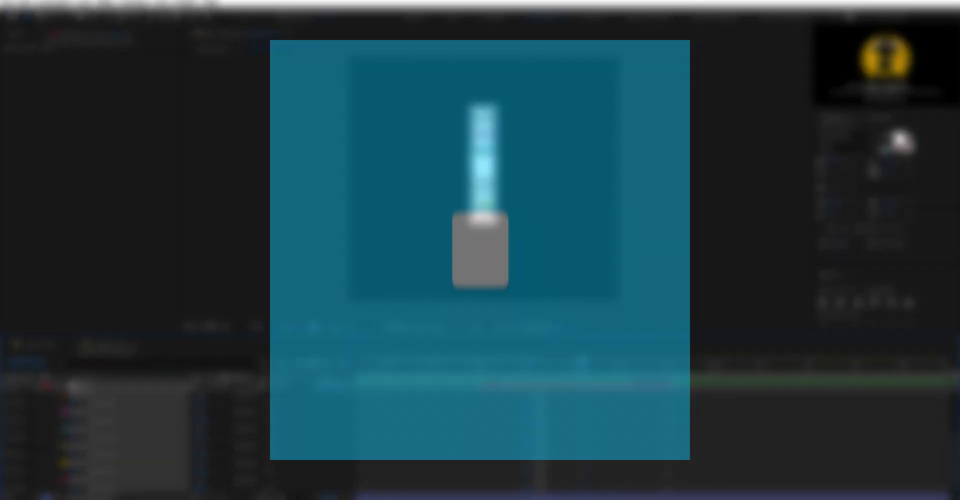